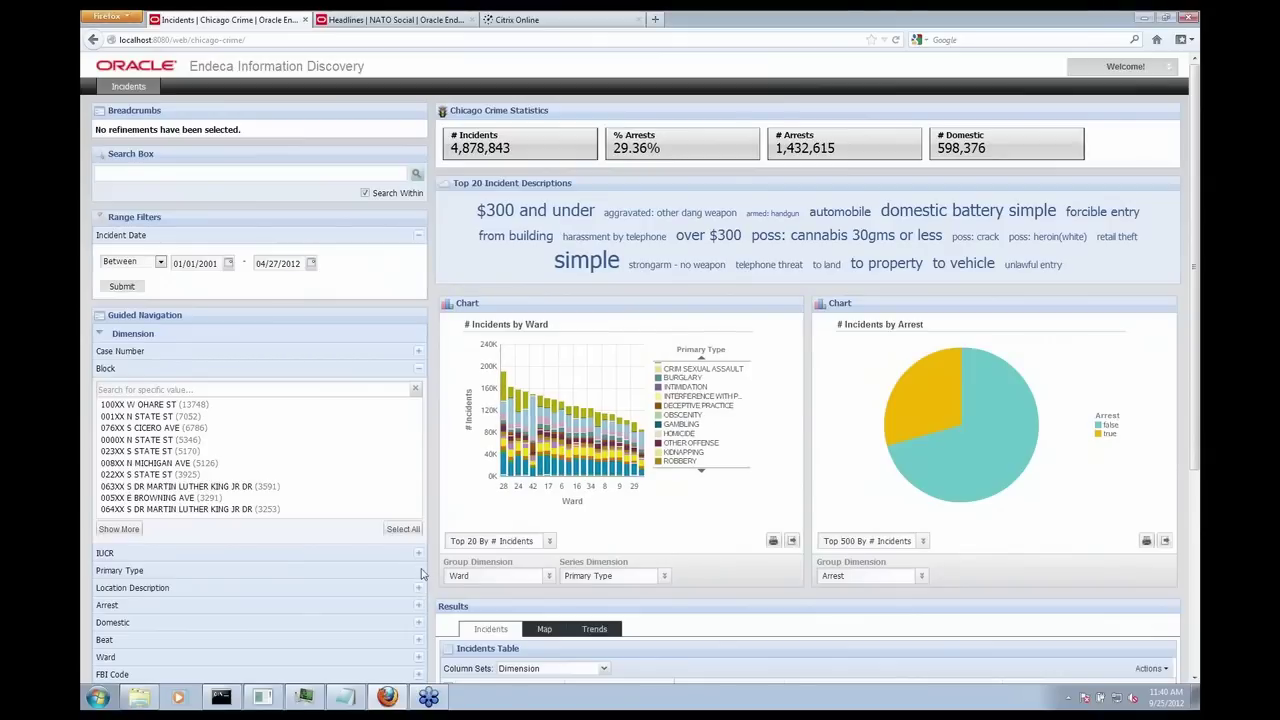
# Expand the Primary Type value list, scroll through it, then collapse it again.
pyautogui.click(420, 571)
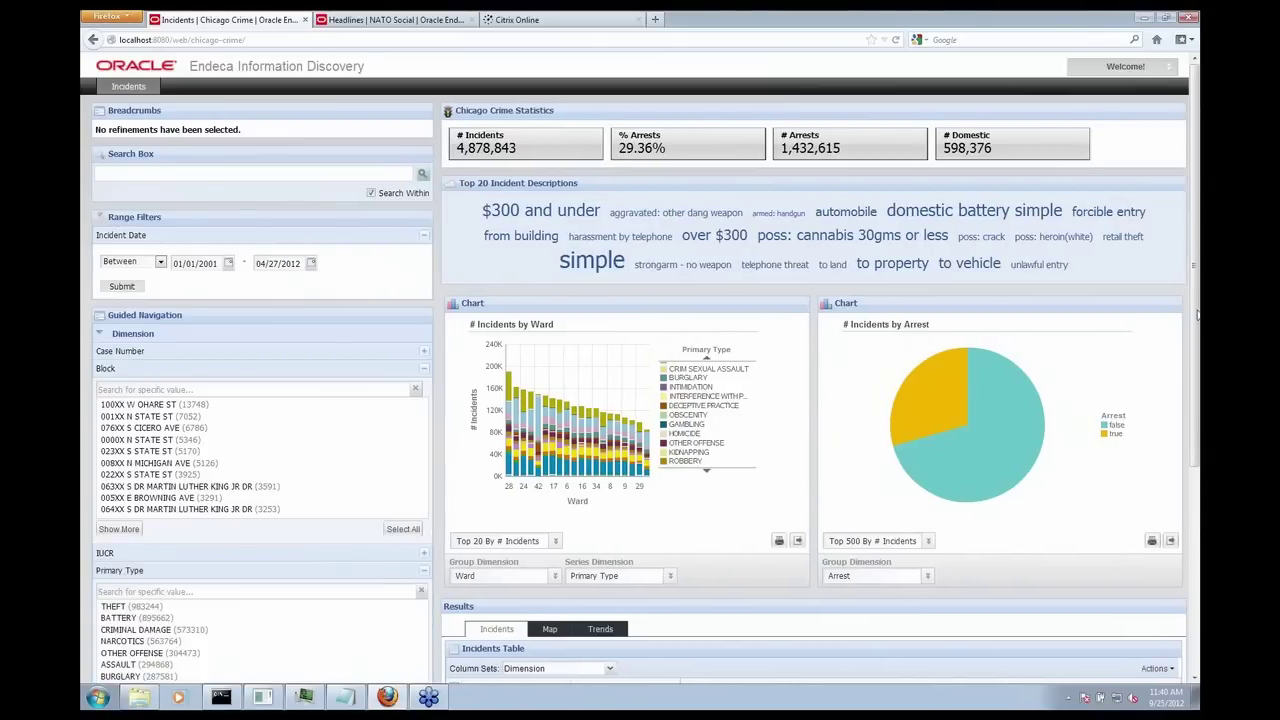
pyautogui.moveTo(1196, 316); pyautogui.dragTo(1198, 378)
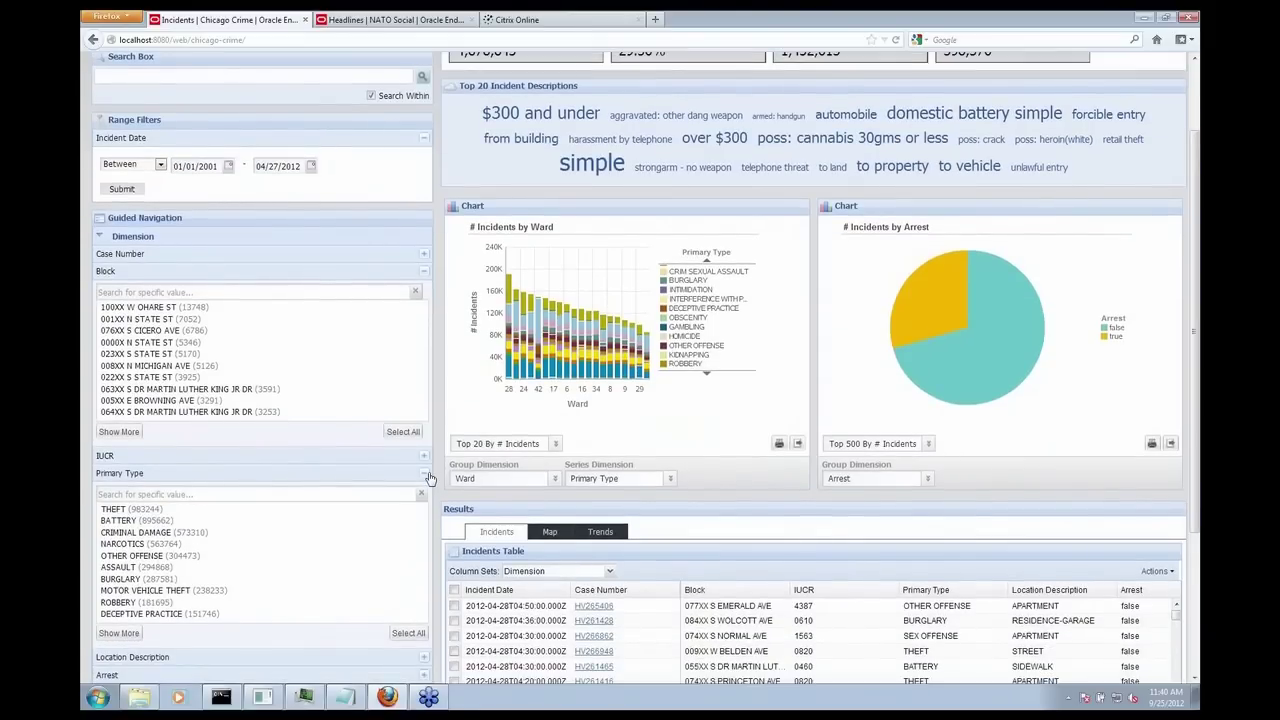
pyautogui.click(424, 473)
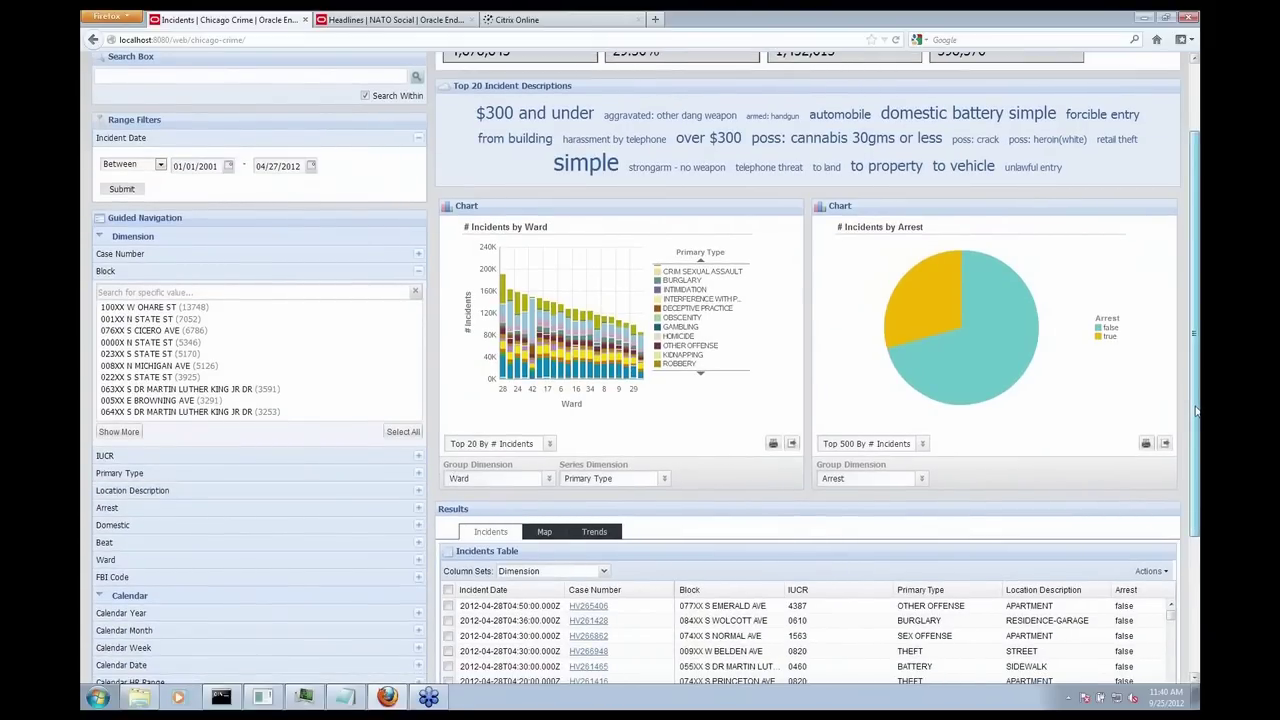
pyautogui.moveTo(1196, 410); pyautogui.dragTo(1196, 382)
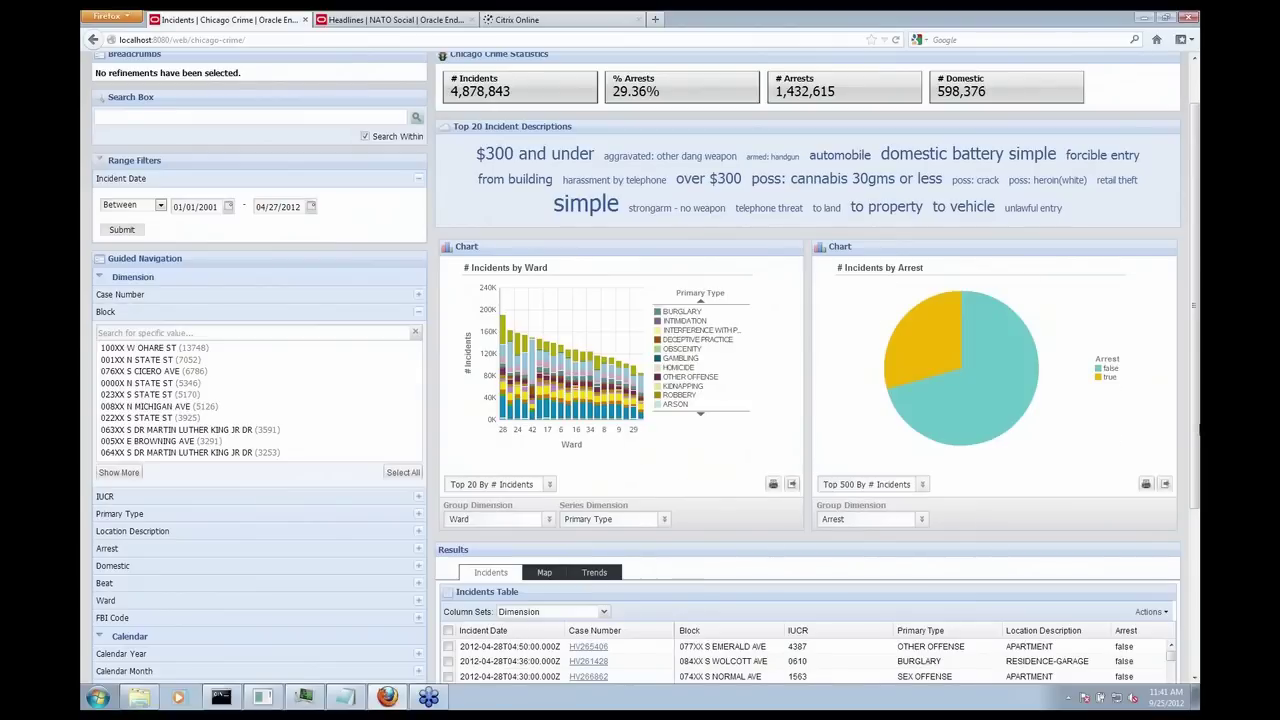
# Open Record Details for the first incident in the table and scroll through its fields.
pyautogui.moveTo(1197, 408); pyautogui.dragTo(1197, 570)
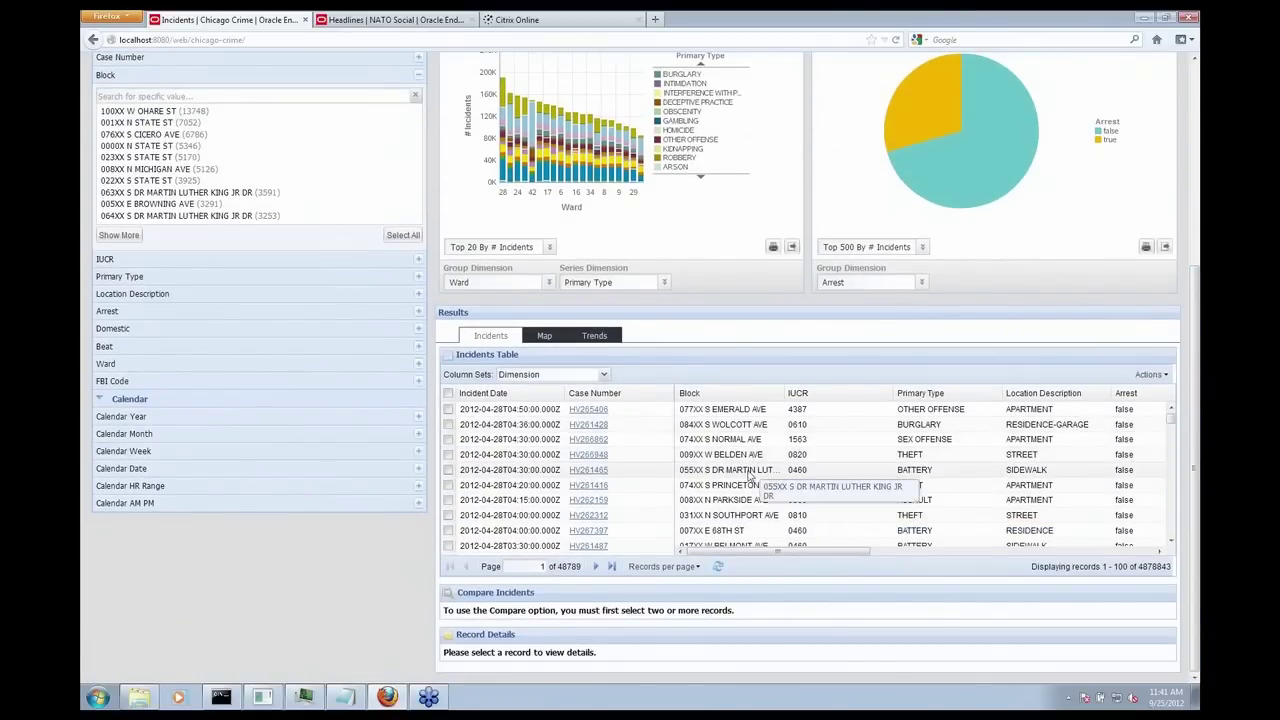
pyautogui.click(590, 412)
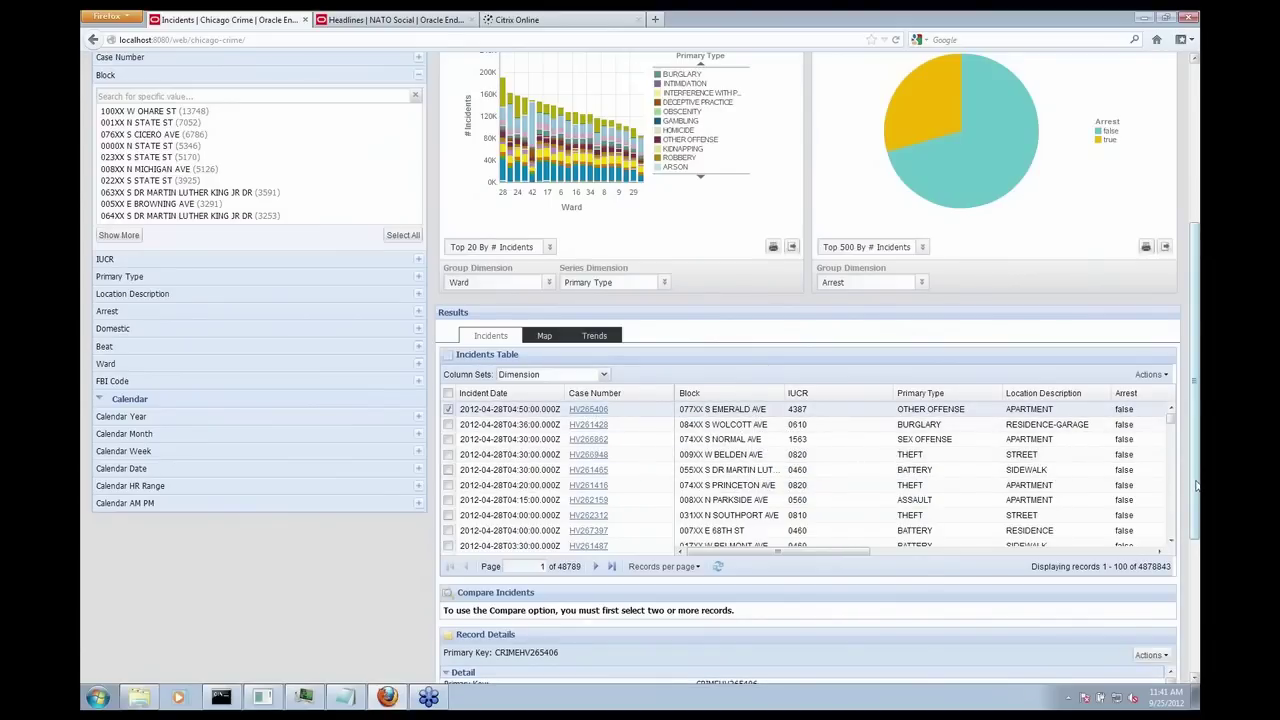
pyautogui.scroll(-4, 1196, 486)
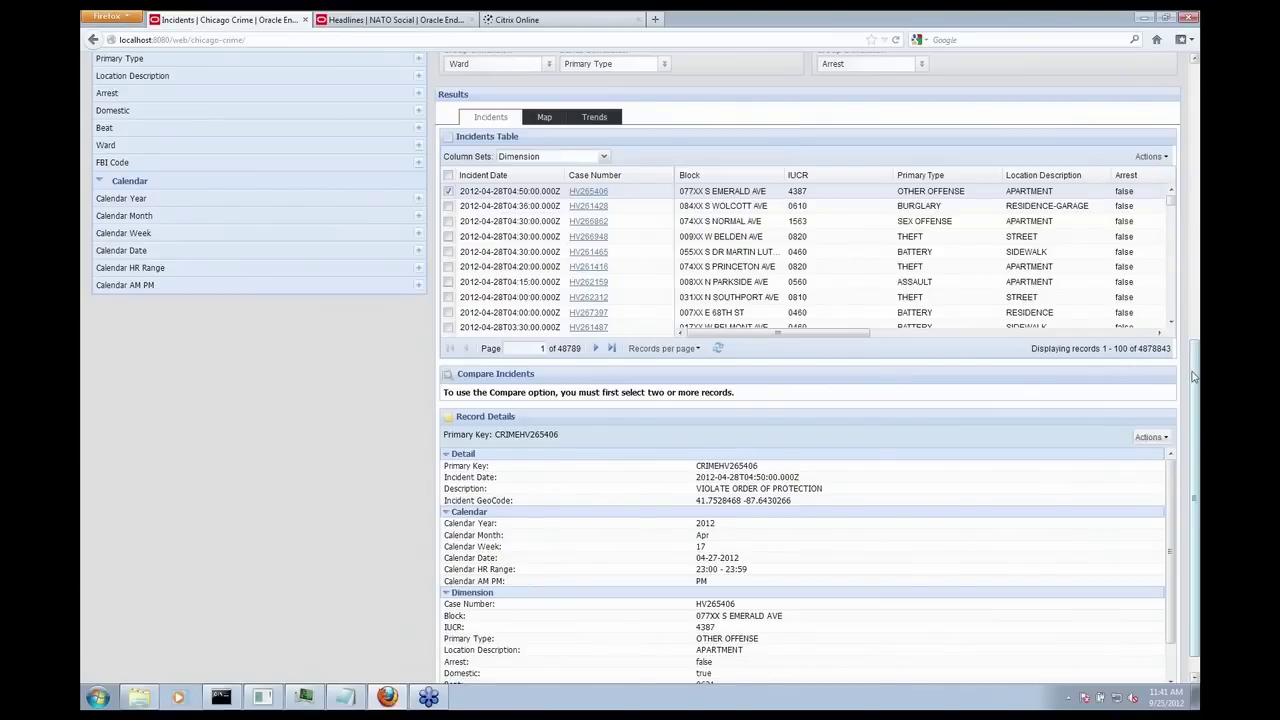
pyautogui.moveTo(1194, 375); pyautogui.dragTo(1196, 410)
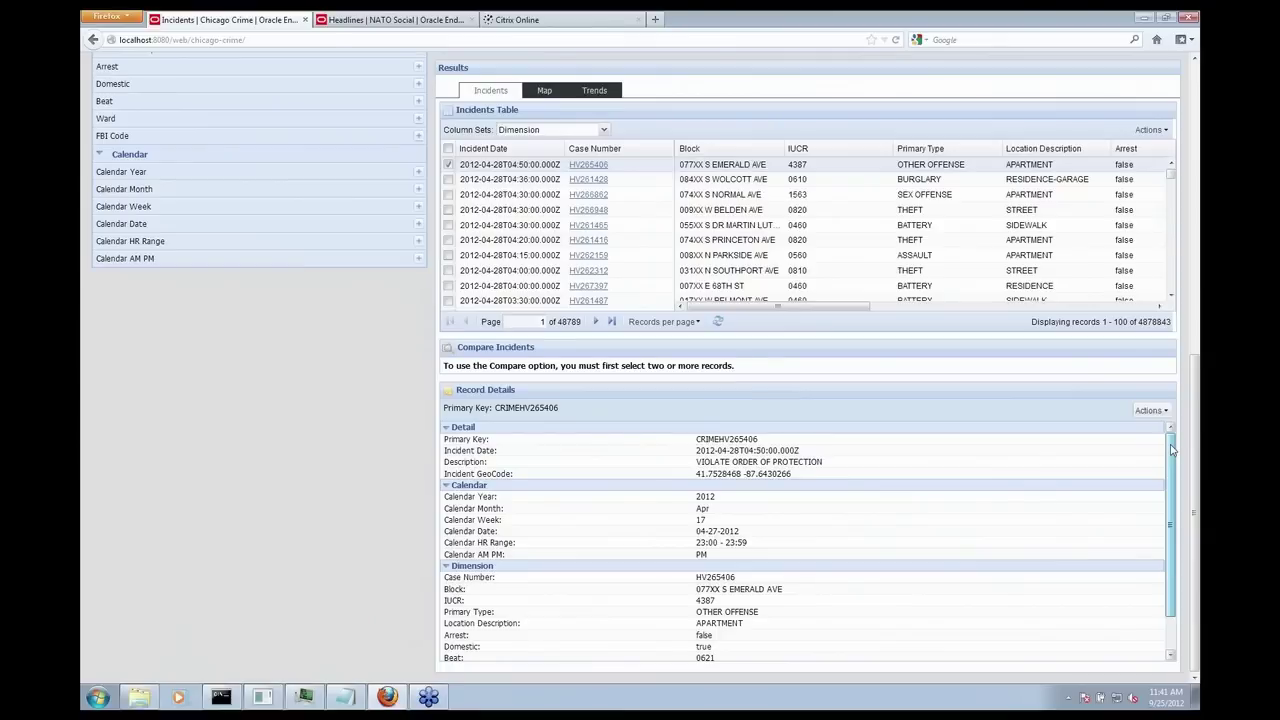
pyautogui.moveTo(1172, 450); pyautogui.dragTo(1174, 482)
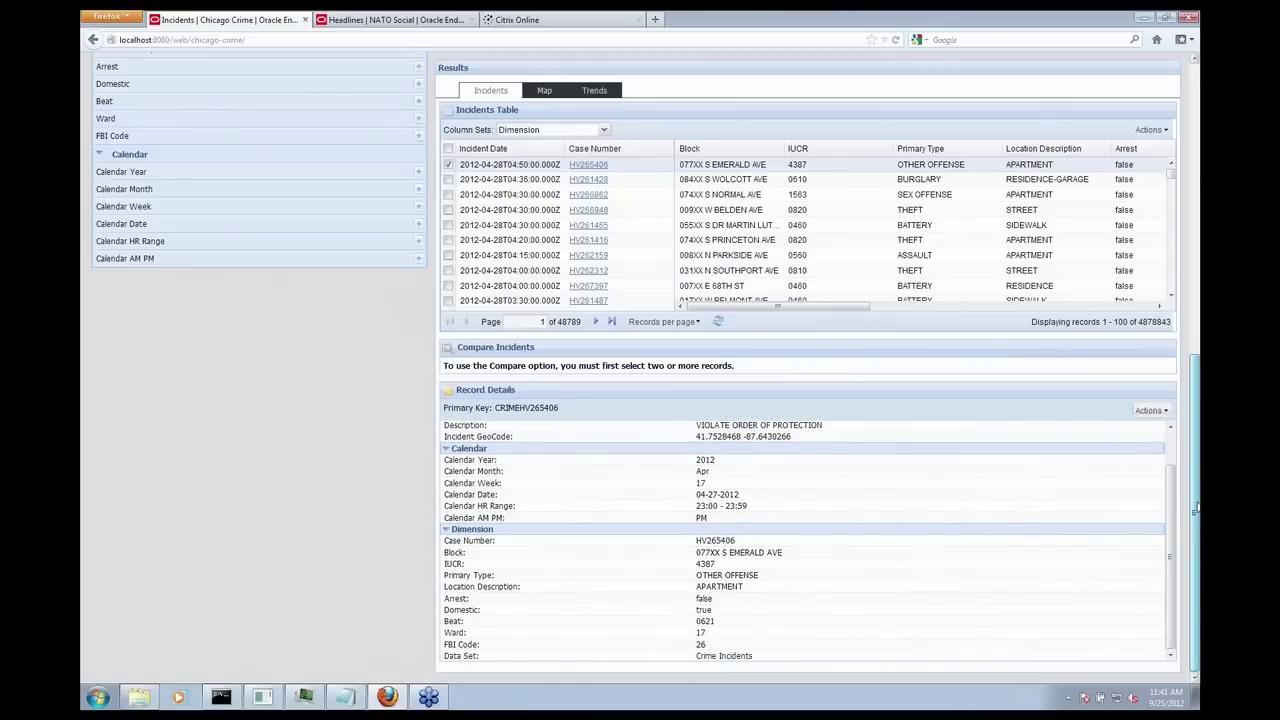
pyautogui.scroll(10, 1196, 510)
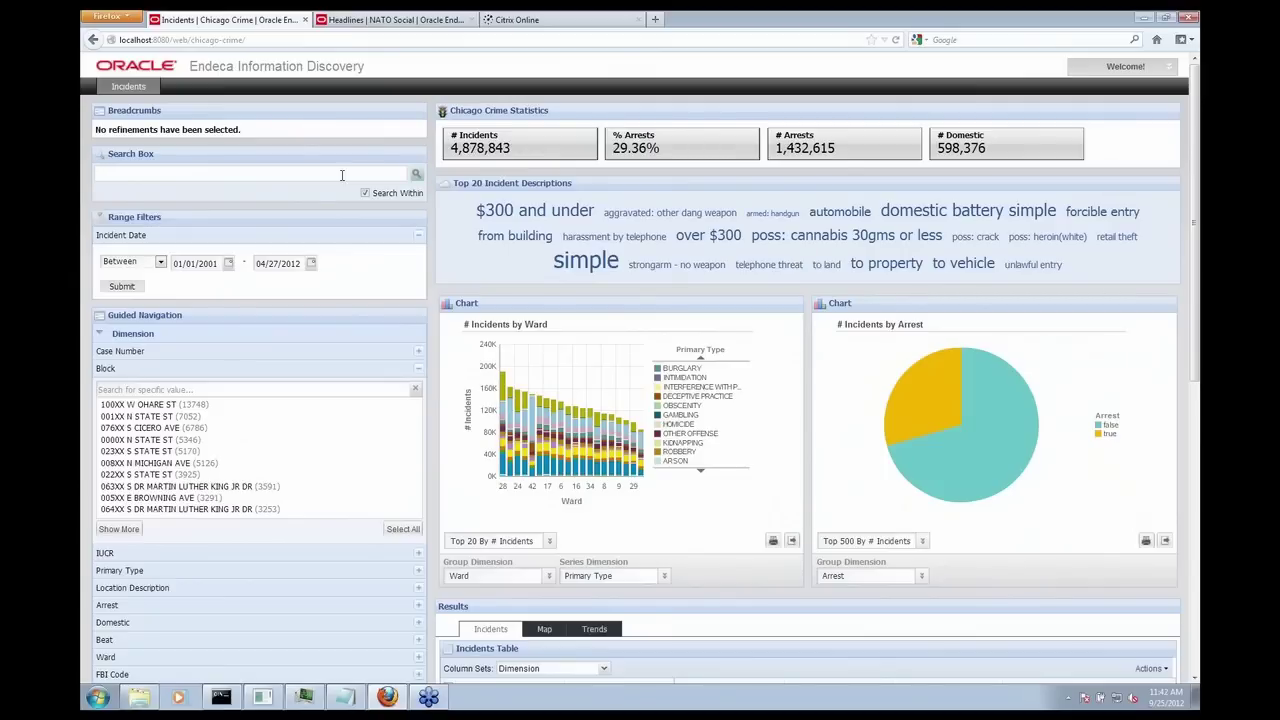
# Run a keyword search for 'narcotics' to refine the dashboard to 563,846 incidents.
pyautogui.write('narc')
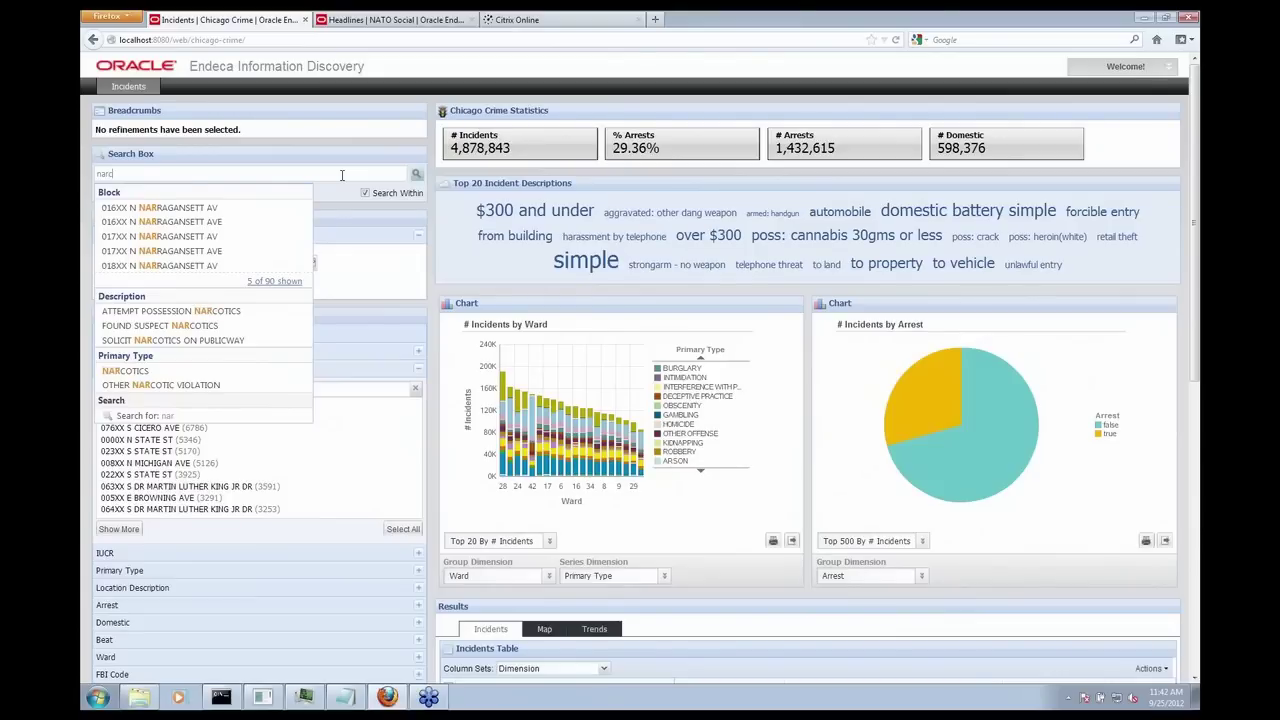
pyautogui.write('tics')
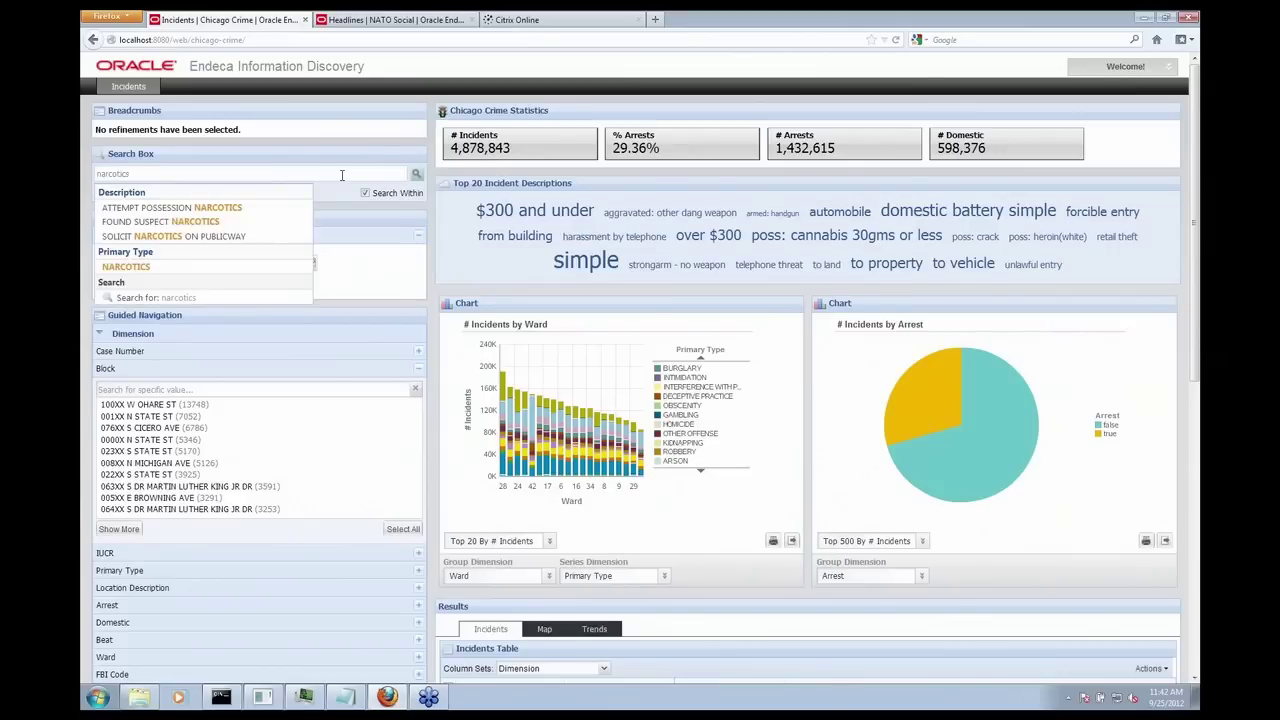
pyautogui.click(416, 175)
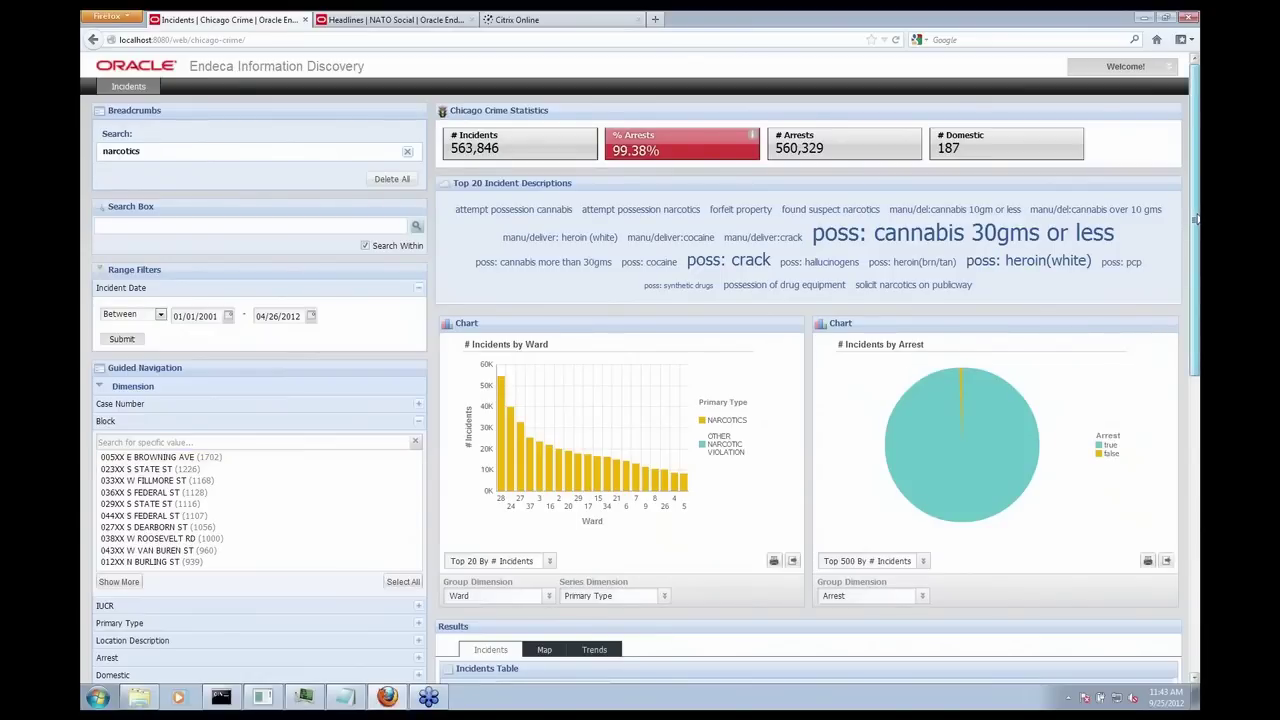
# Show the Trends chart of narcotics incidents by year, 2001–2012, split AM and PM.
pyautogui.moveTo(1196, 218); pyautogui.dragTo(1196, 398)
pyautogui.scroll(-3, 600, 157)
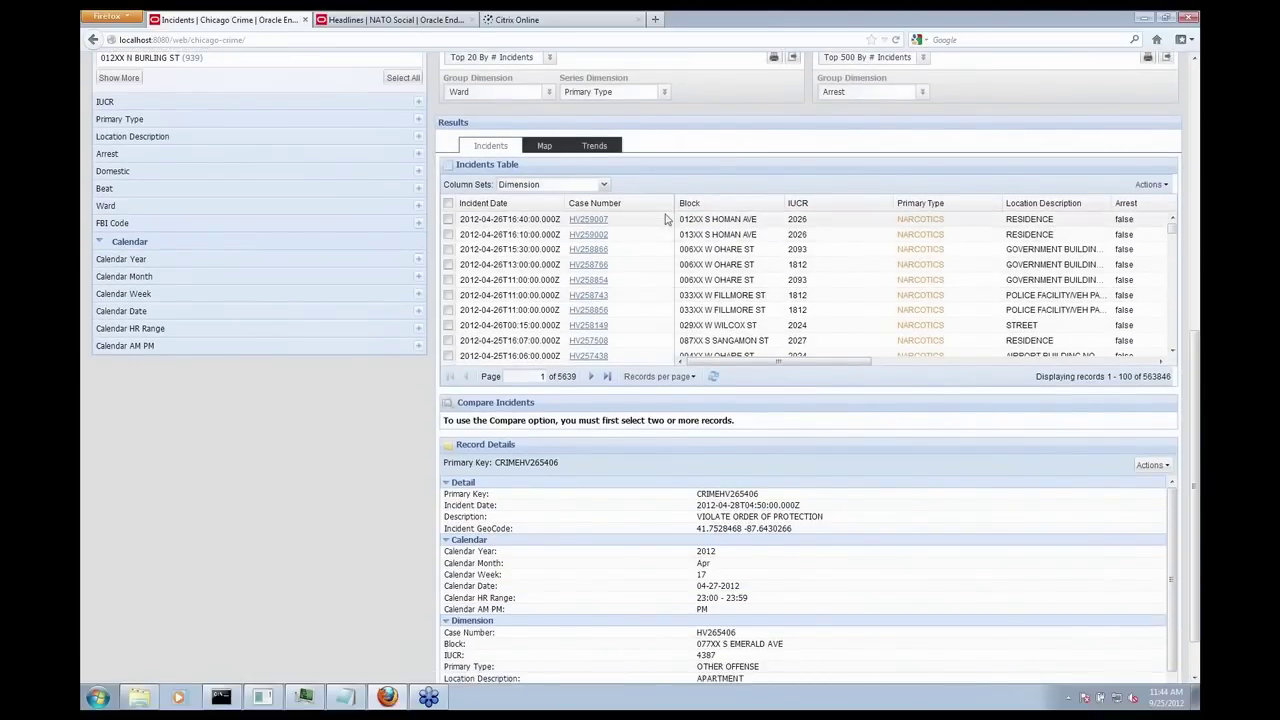
pyautogui.click(598, 151)
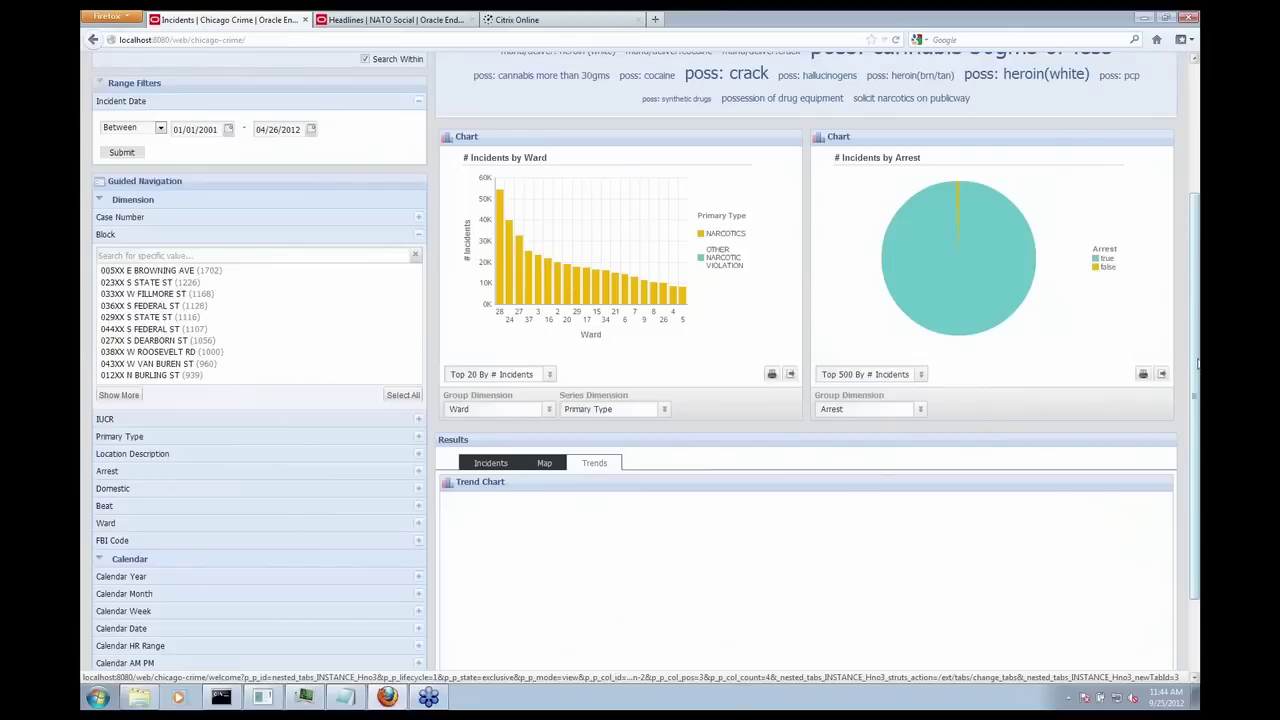
pyautogui.moveTo(1196, 365); pyautogui.dragTo(1198, 405)
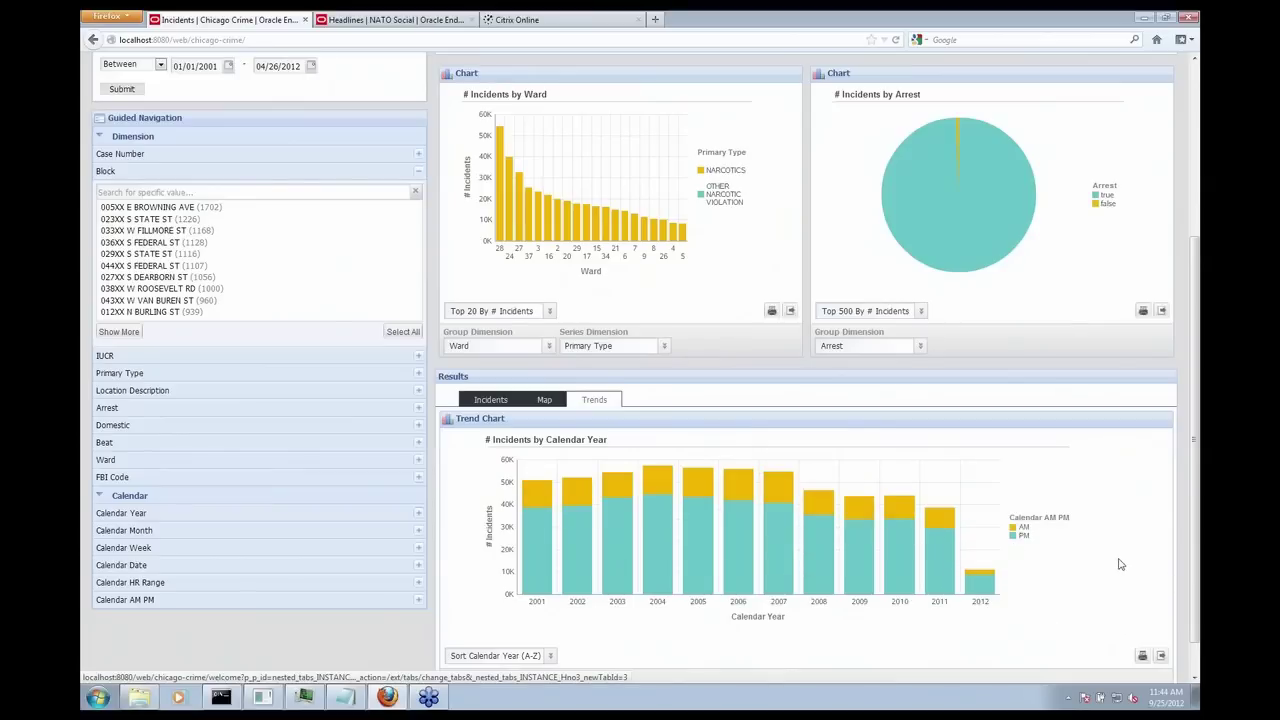
pyautogui.moveTo(1193, 515); pyautogui.dragTo(1193, 527)
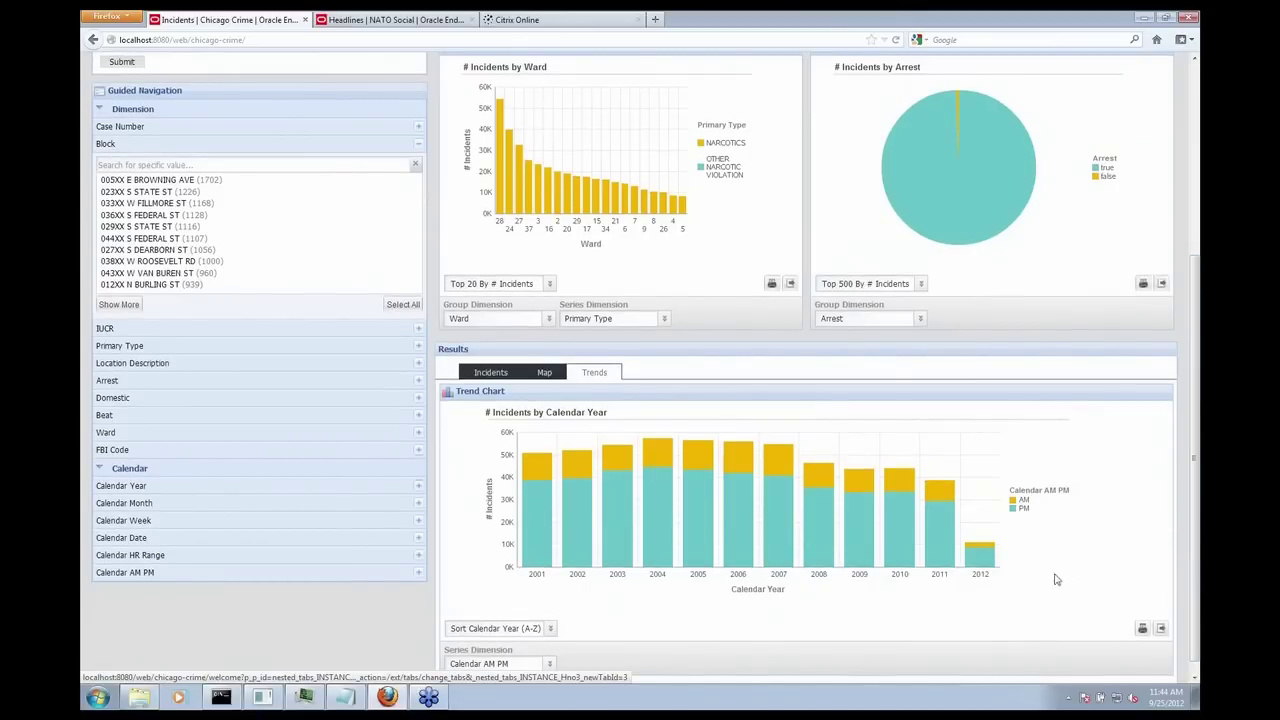
# Drill into the 2012 bar of the trend chart, leaving 11,039 incidents.
pyautogui.click(982, 580)
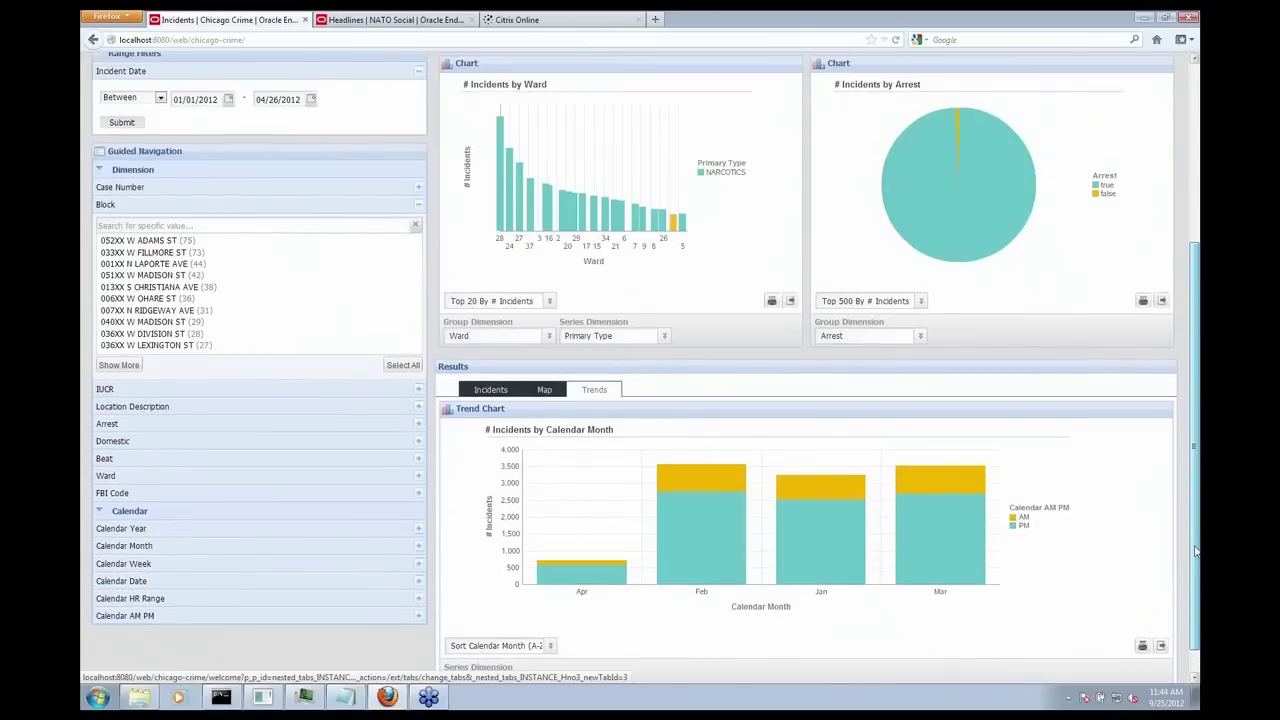
pyautogui.moveTo(1196, 550); pyautogui.dragTo(1198, 390)
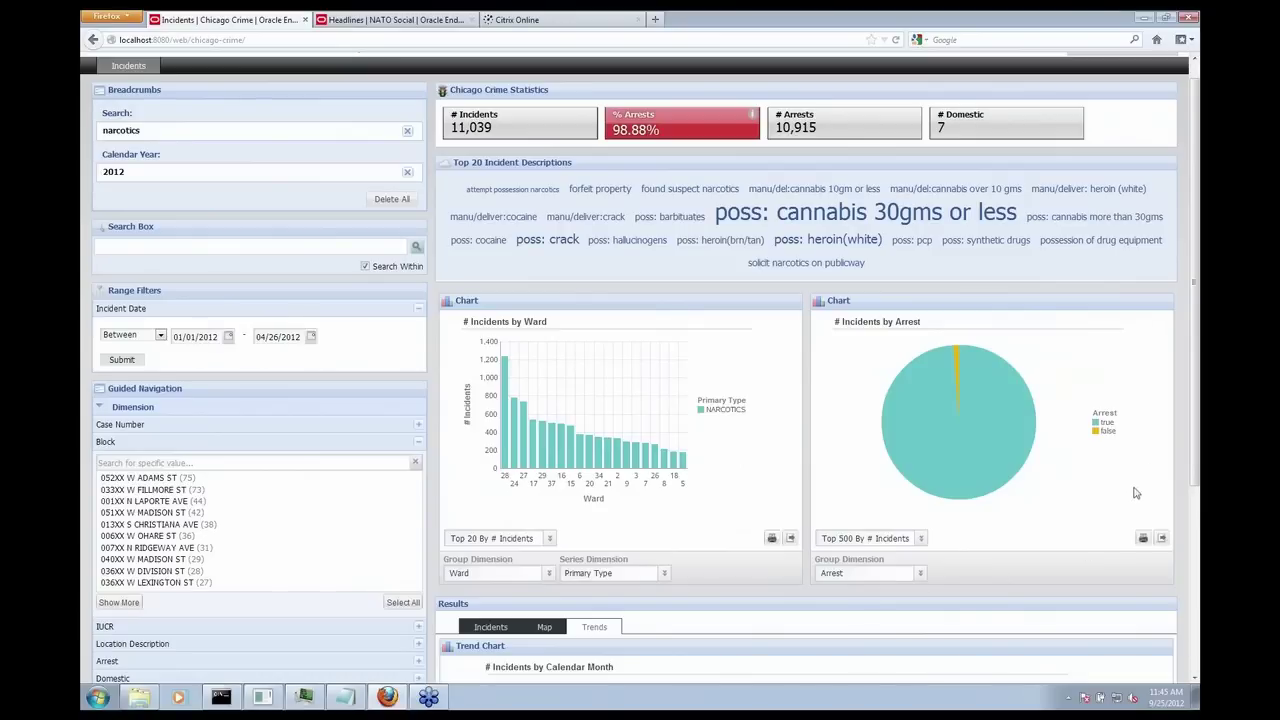
# Refine Arrest to 'false' from the pie chart legend, leaving 124 incidents.
pyautogui.click(1106, 437)
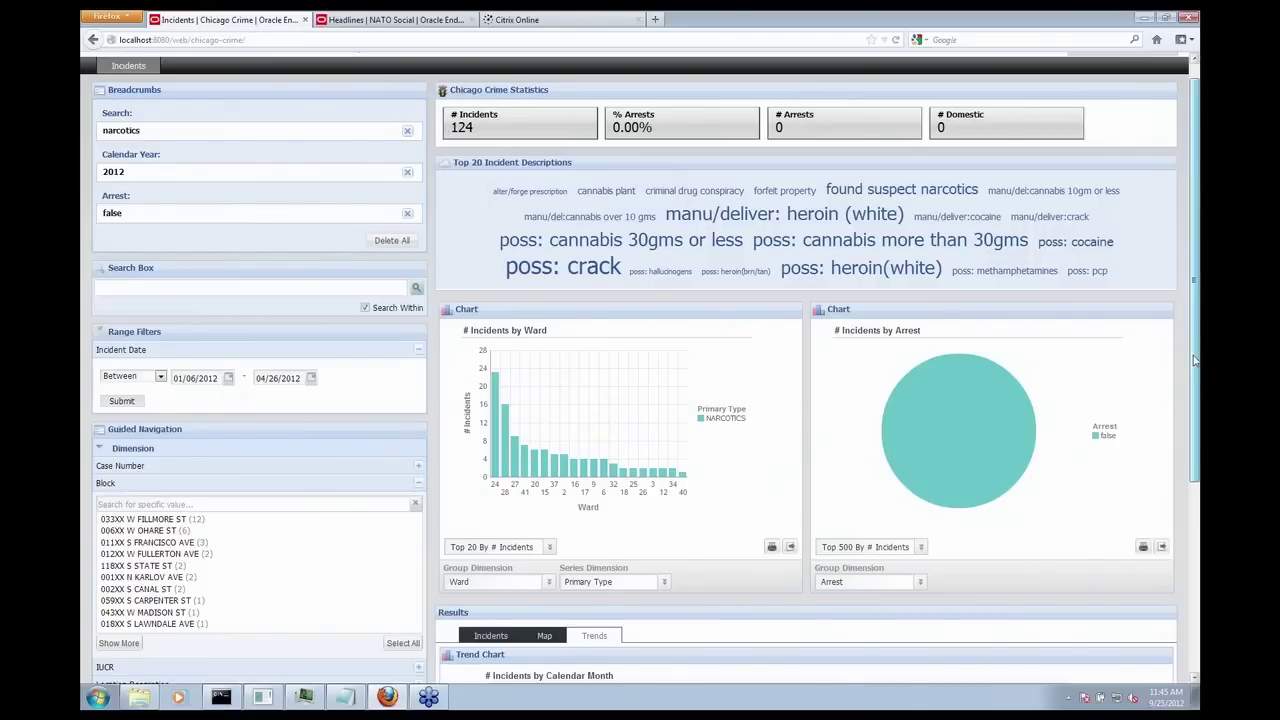
pyautogui.moveTo(1194, 362); pyautogui.dragTo(1196, 400)
# Plot the 124 incidents in the Map view, zoomed five levels onto Chicago's west side.
pyautogui.click(544, 582)
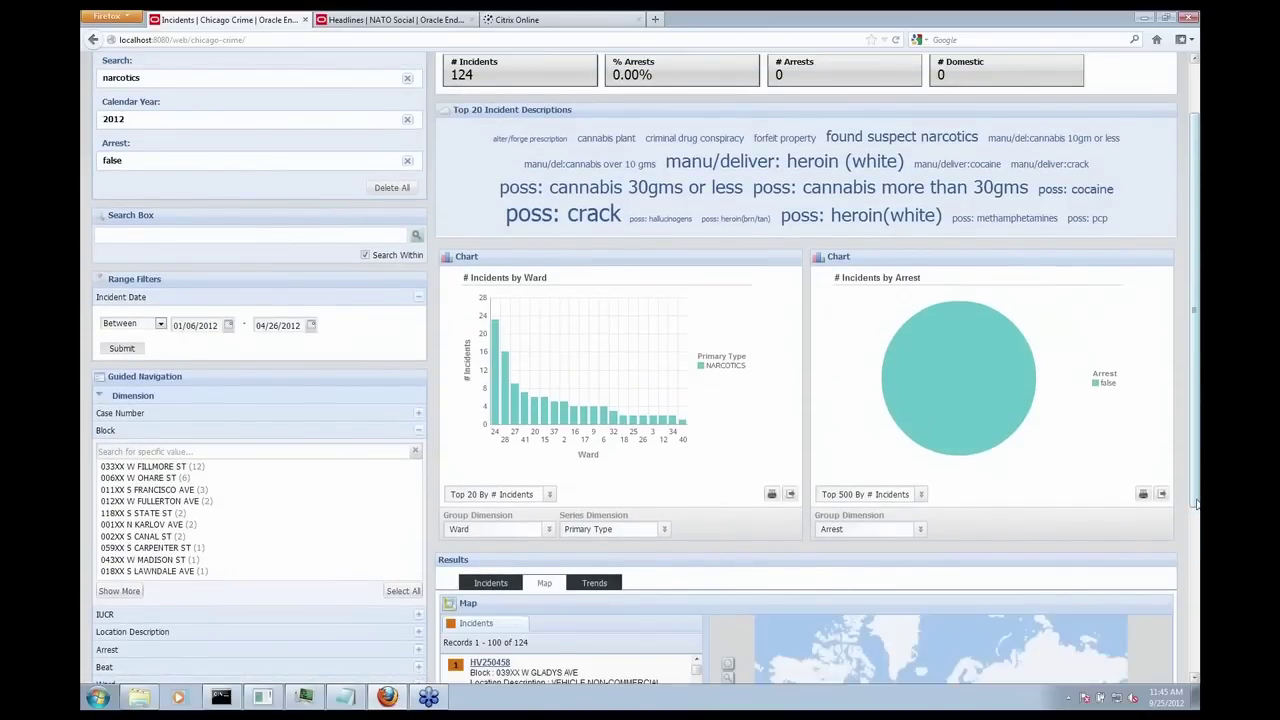
pyautogui.moveTo(1197, 484); pyautogui.dragTo(1197, 684)
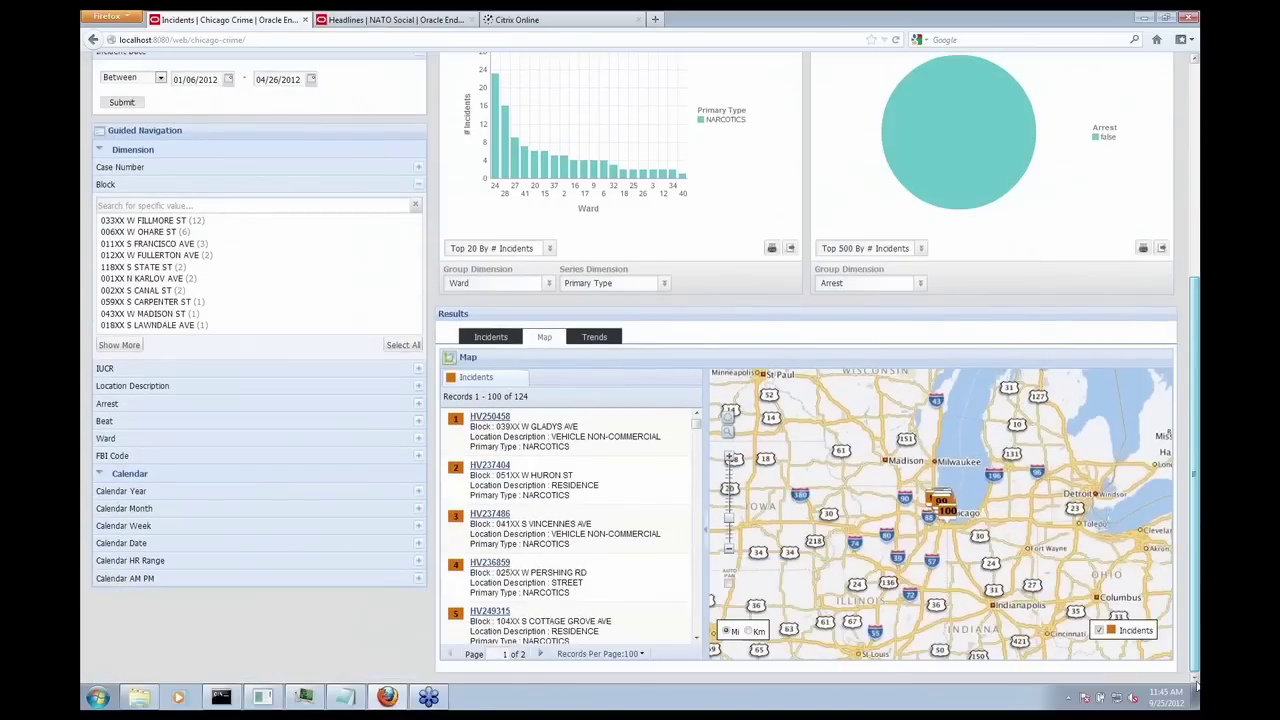
pyautogui.click(731, 458)
pyautogui.click(731, 459)
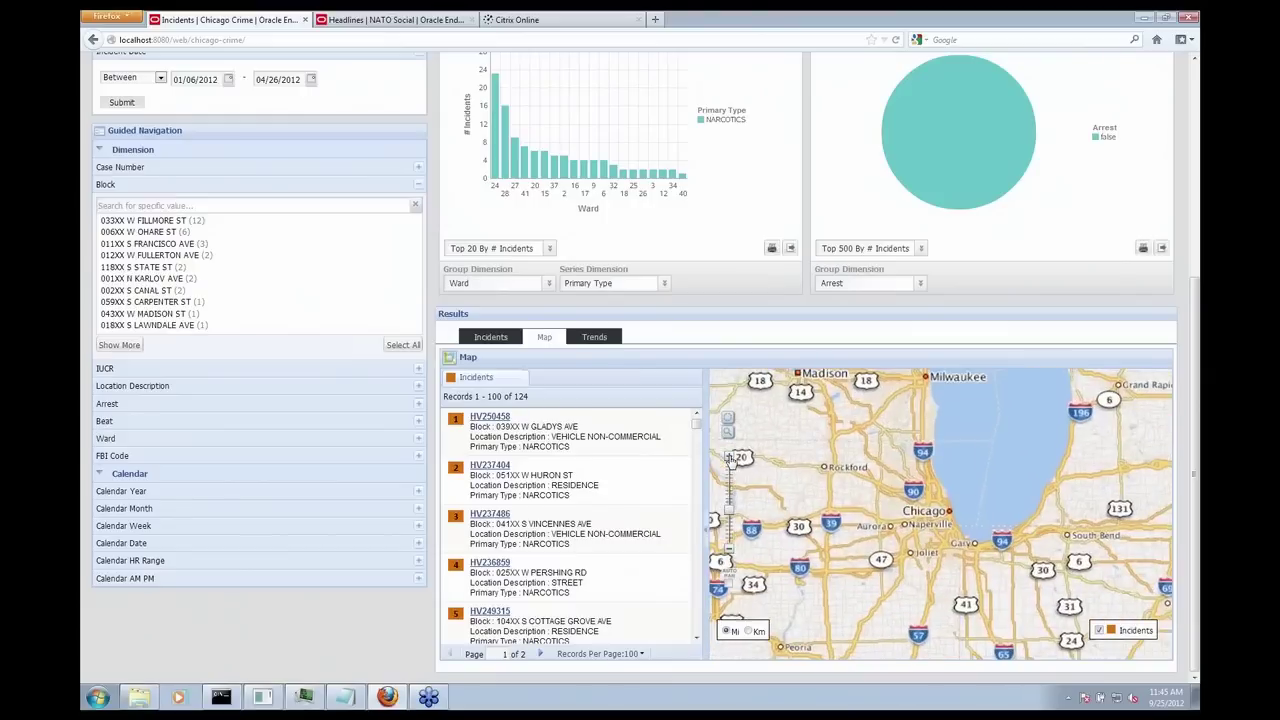
pyautogui.click(731, 458)
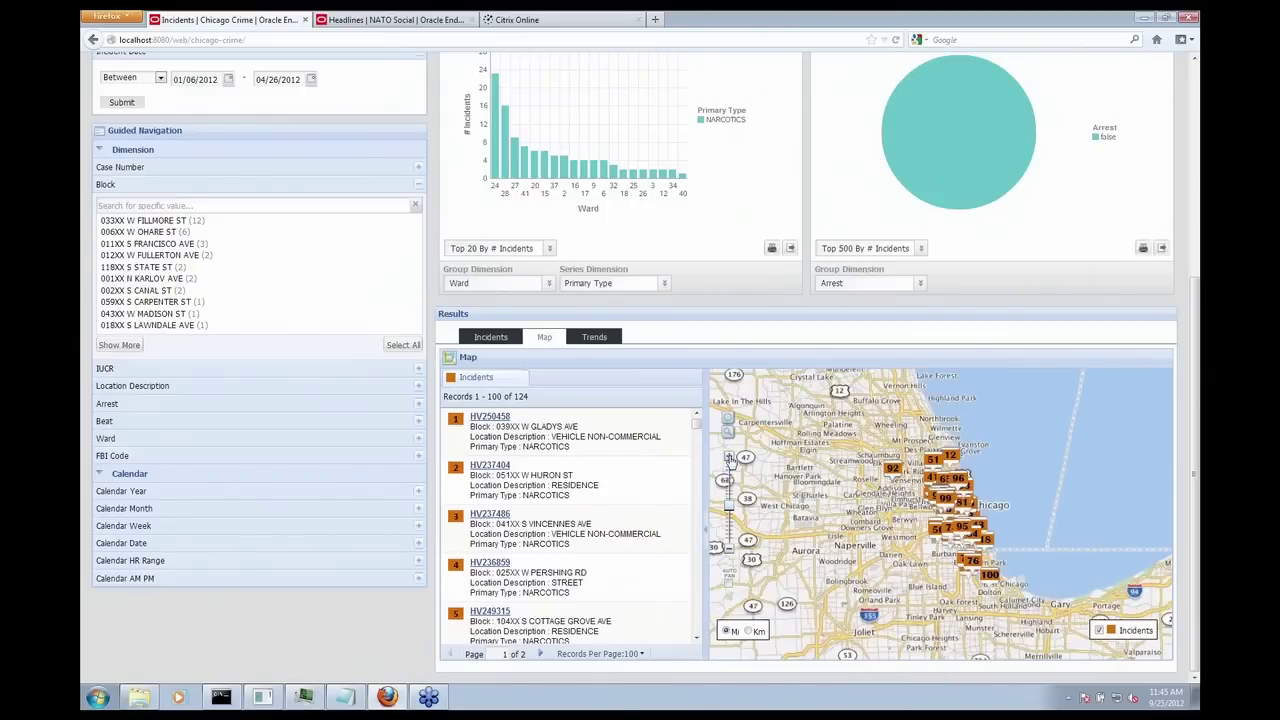
pyautogui.click(731, 458)
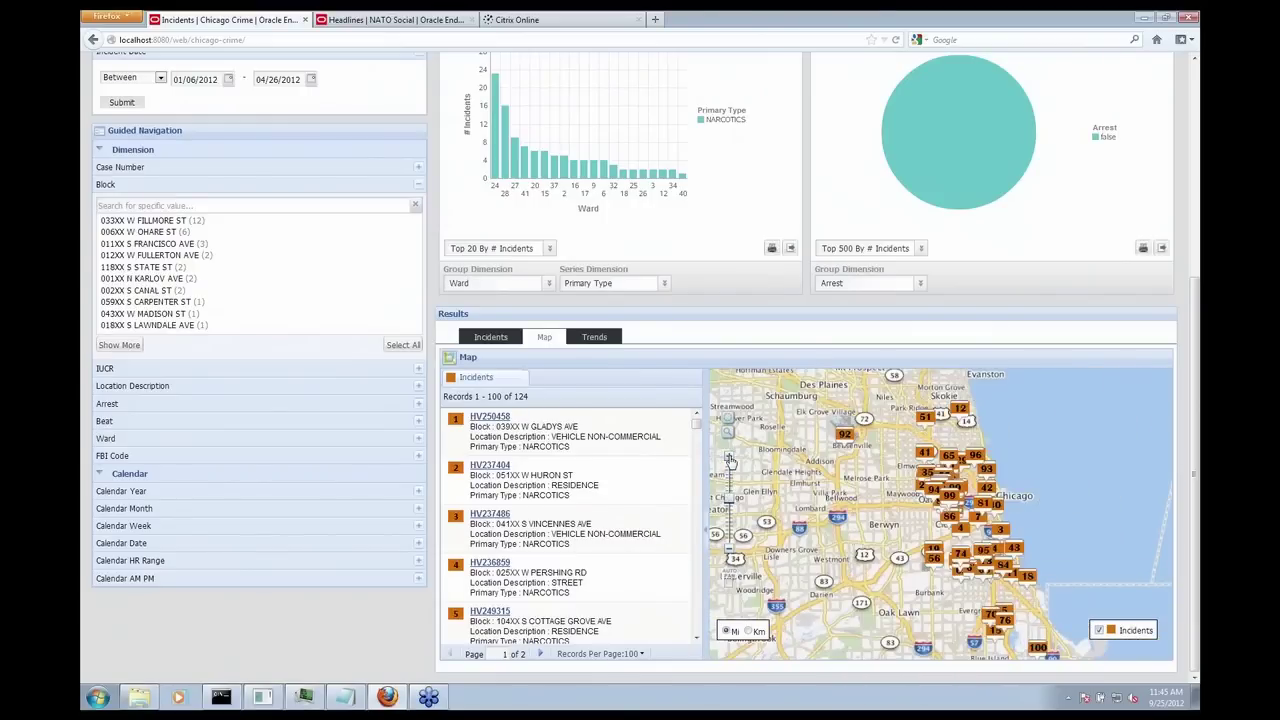
pyautogui.click(731, 458)
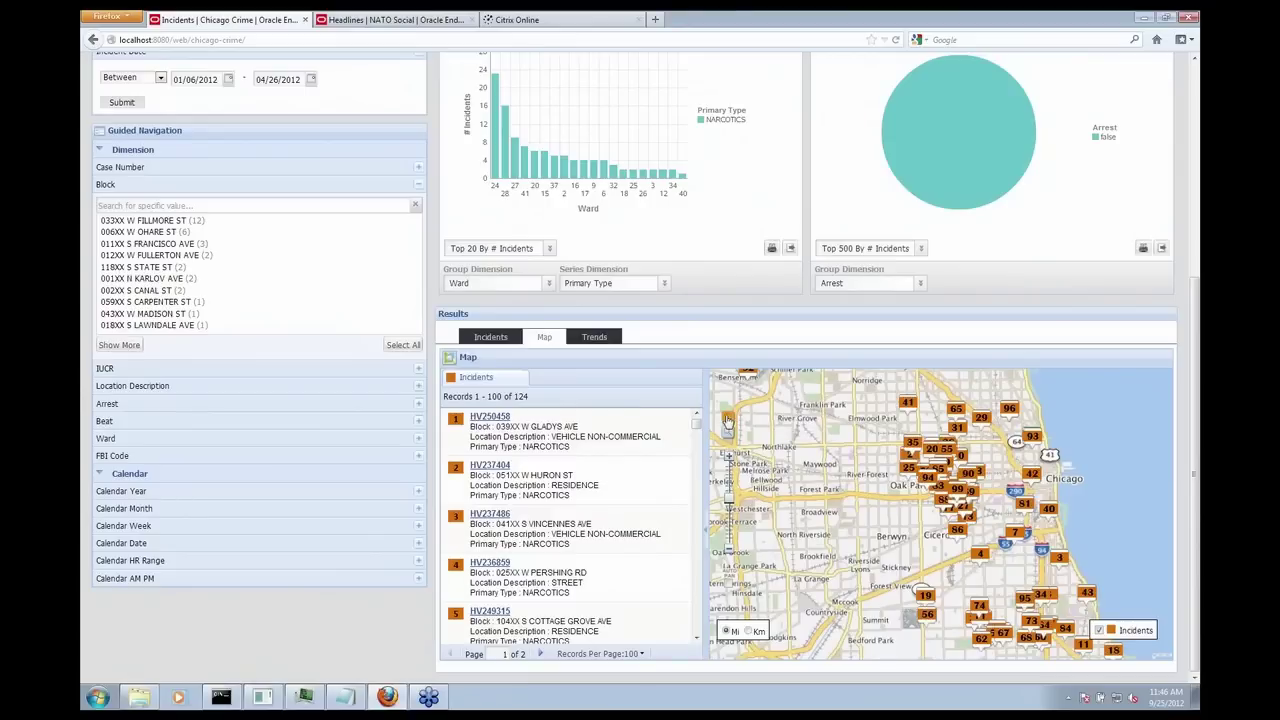
# Draw a 3.3-mile radius filter around 41.88,-87.72, then zoom in twice on that area.
pyautogui.click(728, 419)
pyautogui.moveTo(932, 467); pyautogui.dragTo(893, 444)
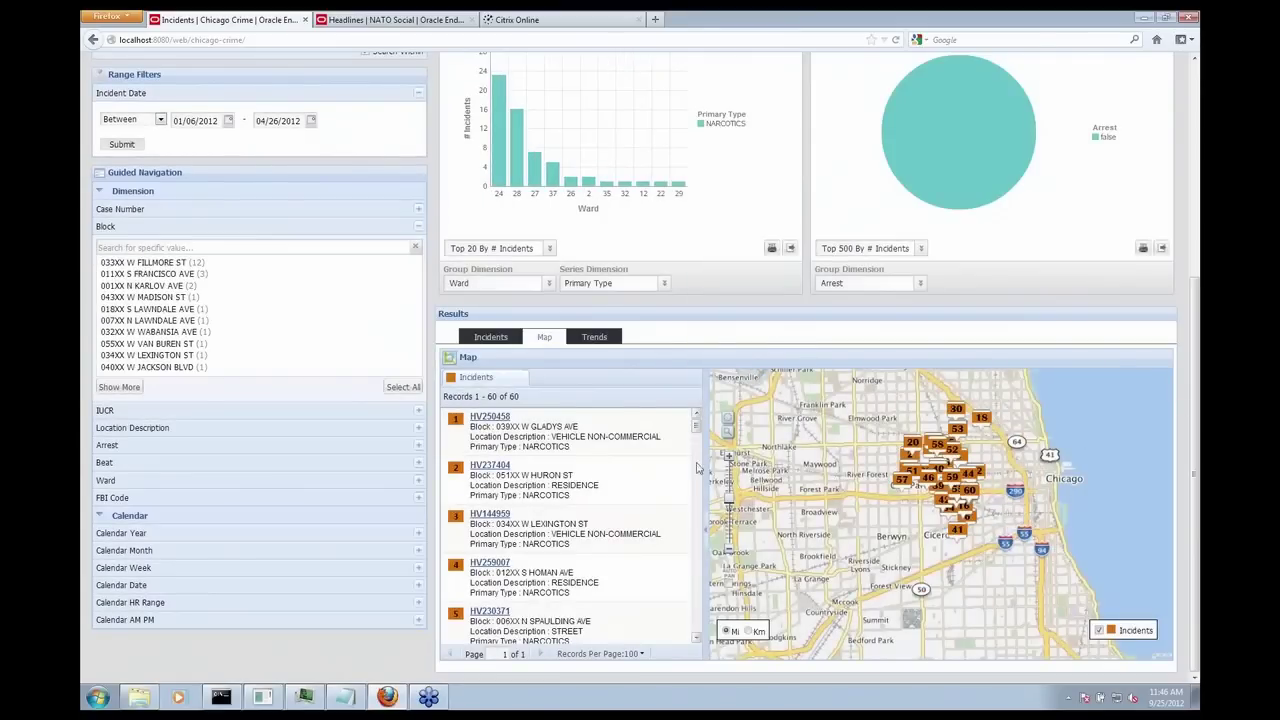
pyautogui.click(728, 457)
pyautogui.click(728, 457)
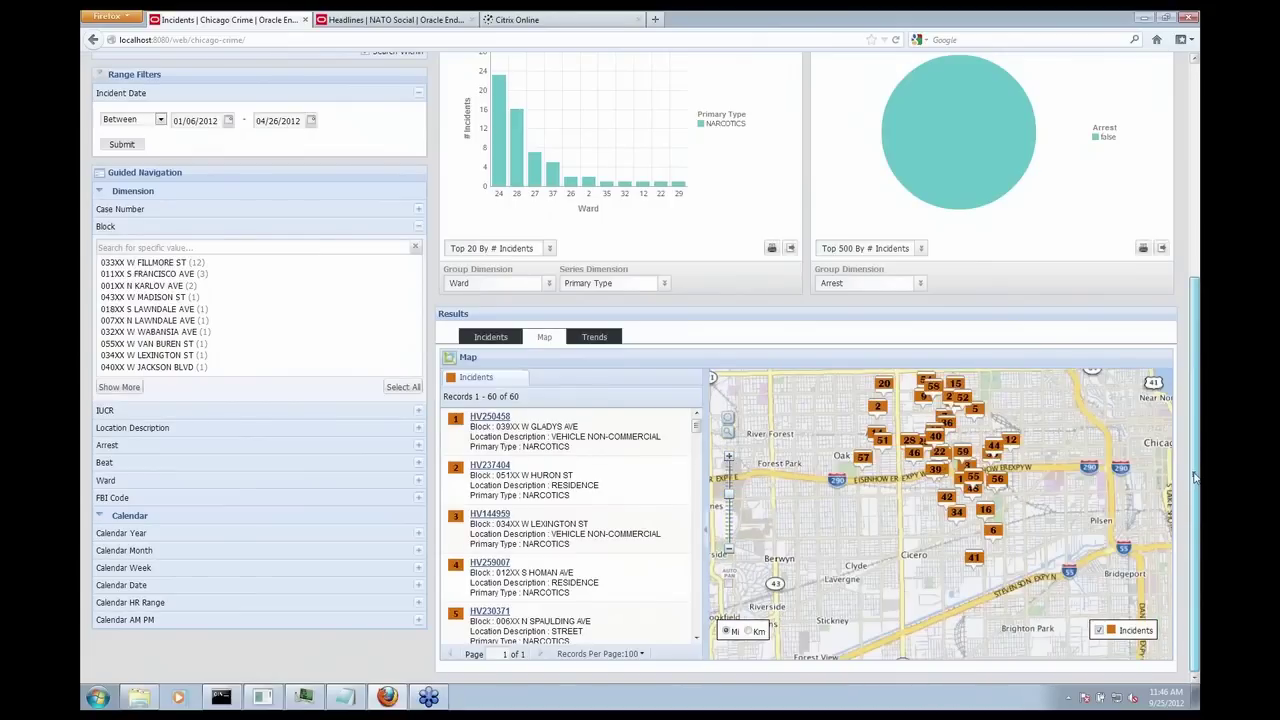
pyautogui.moveTo(1195, 478); pyautogui.dragTo(1172, 262)
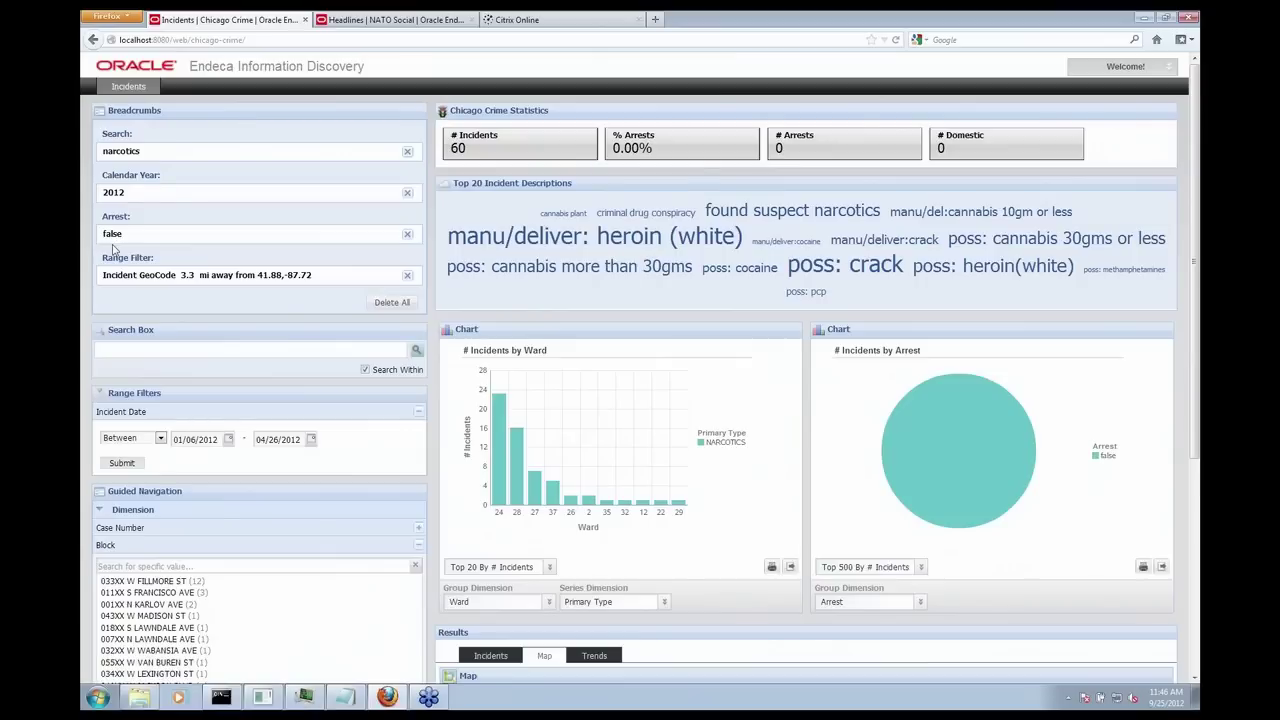
# Scroll down to review the breadcrumbs and the ward chart led by wards 24 and 28.
pyautogui.moveTo(1194, 313); pyautogui.dragTo(1193, 318)
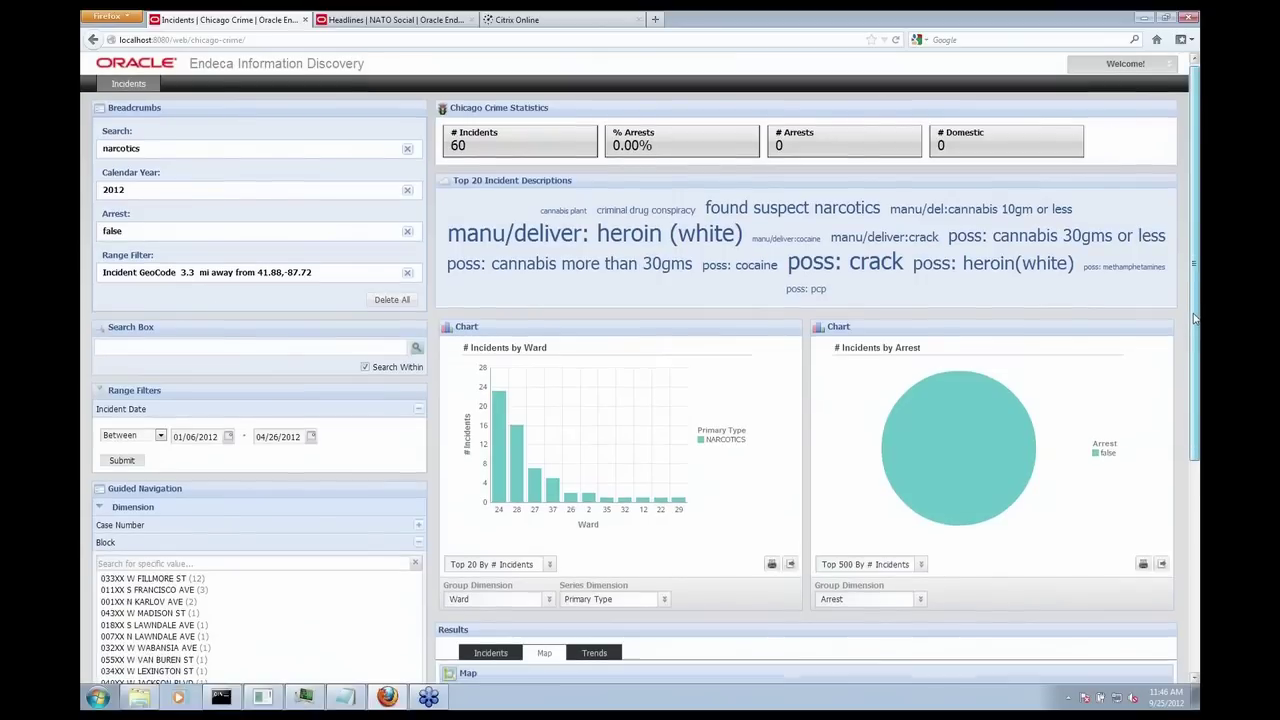
pyautogui.scroll(-3, 1194, 318)
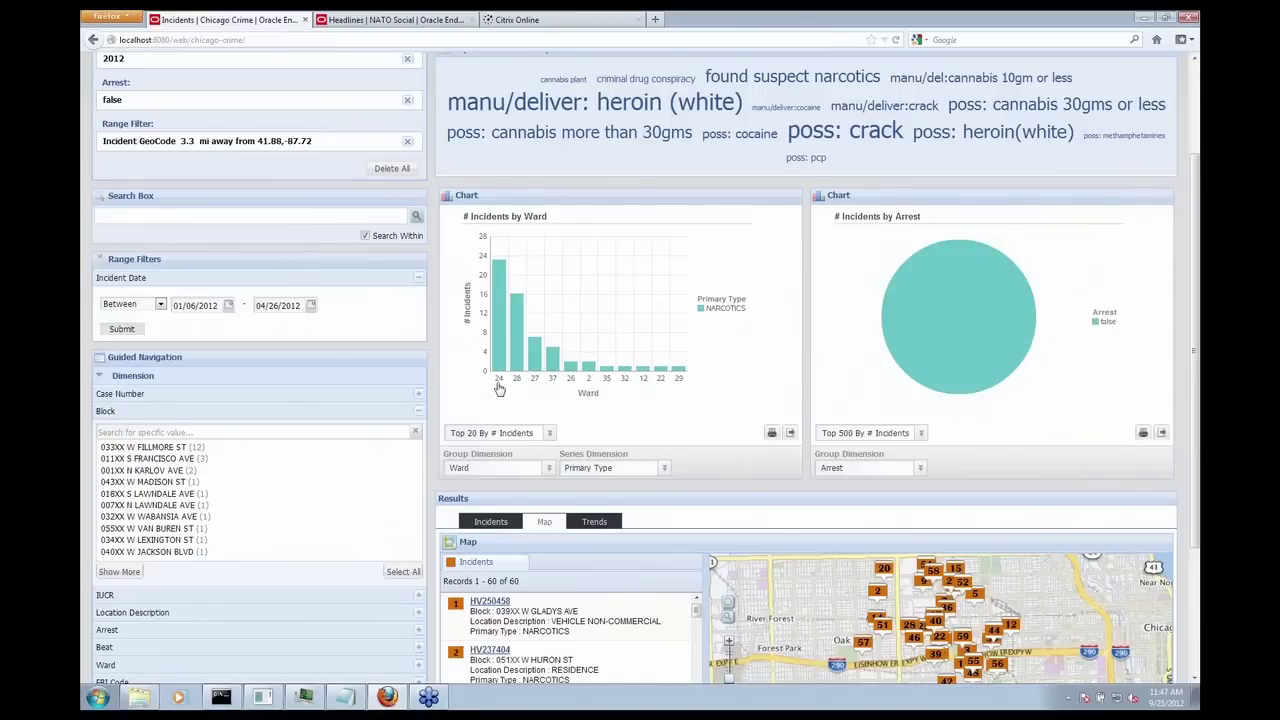
# Collapse the Block list, then select wards 24 and 28 and submit the refinement.
pyautogui.click(418, 412)
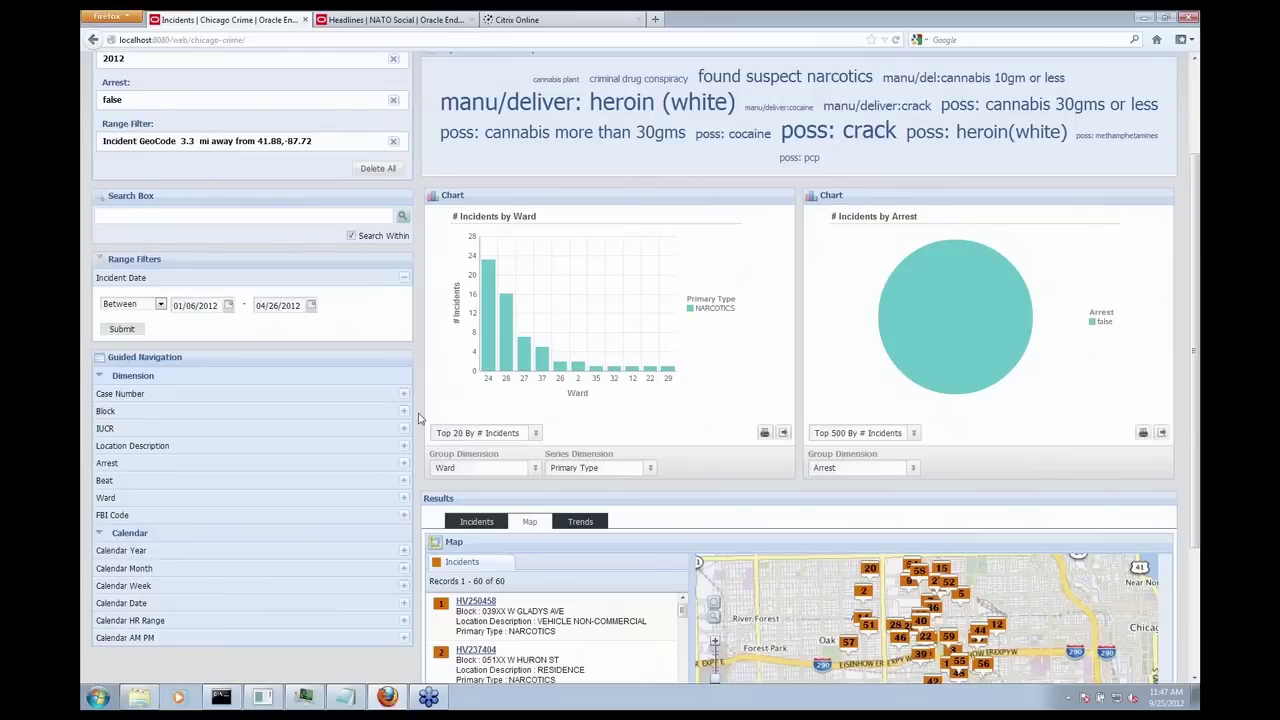
pyautogui.click(404, 498)
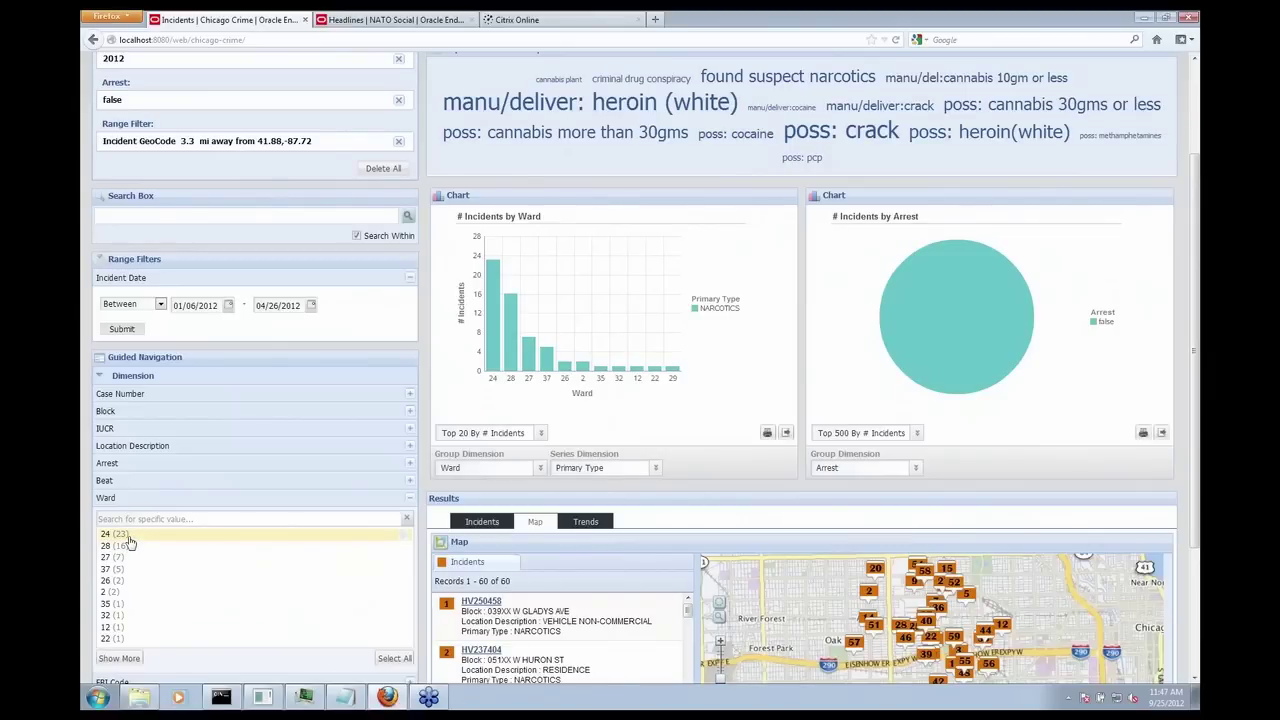
pyautogui.click(114, 534)
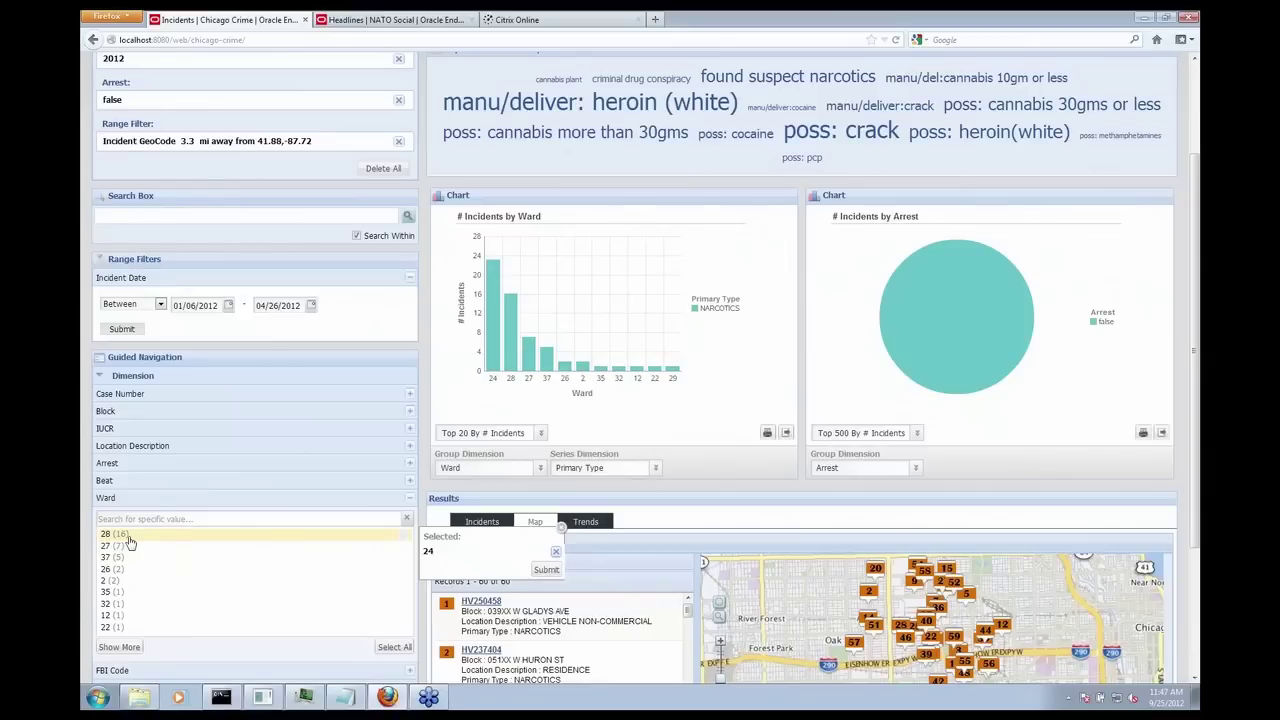
pyautogui.click(128, 536)
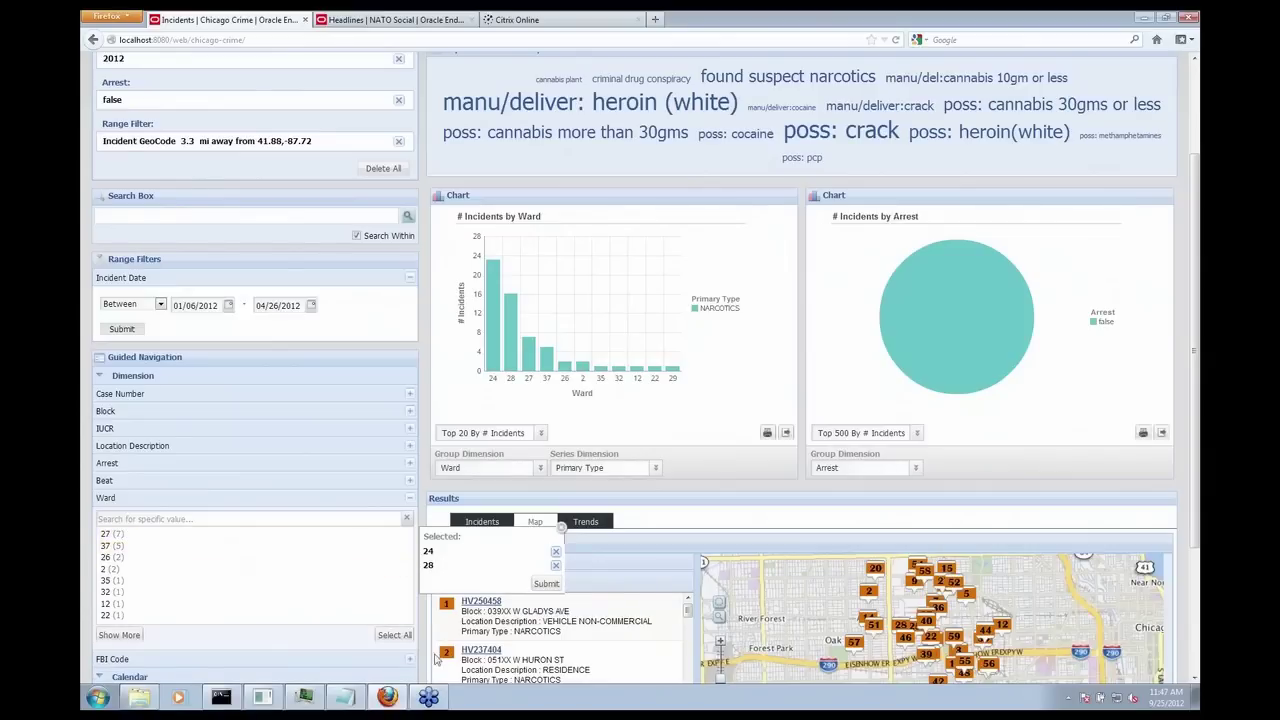
pyautogui.click(546, 584)
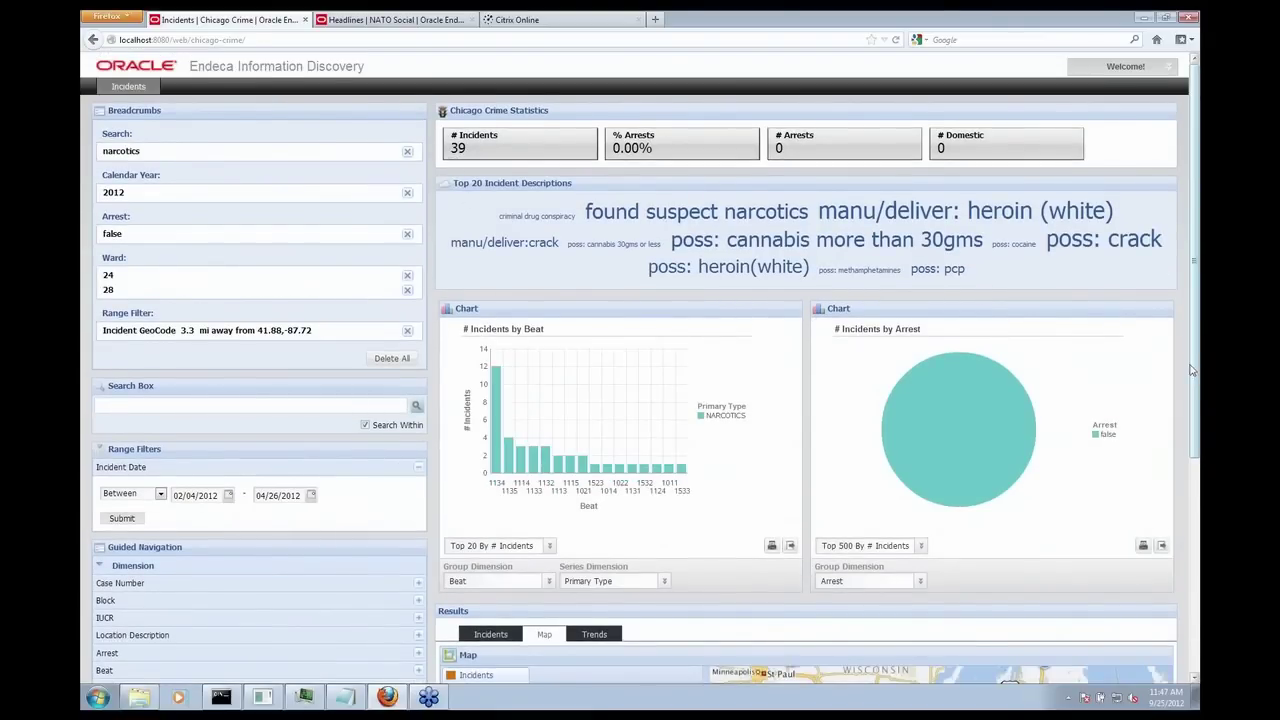
# Refine to beat 1134 from the beat chart, leaving 12 incidents on 033XX W FILLMORE ST.
pyautogui.moveTo(1193, 369); pyautogui.dragTo(1196, 416)
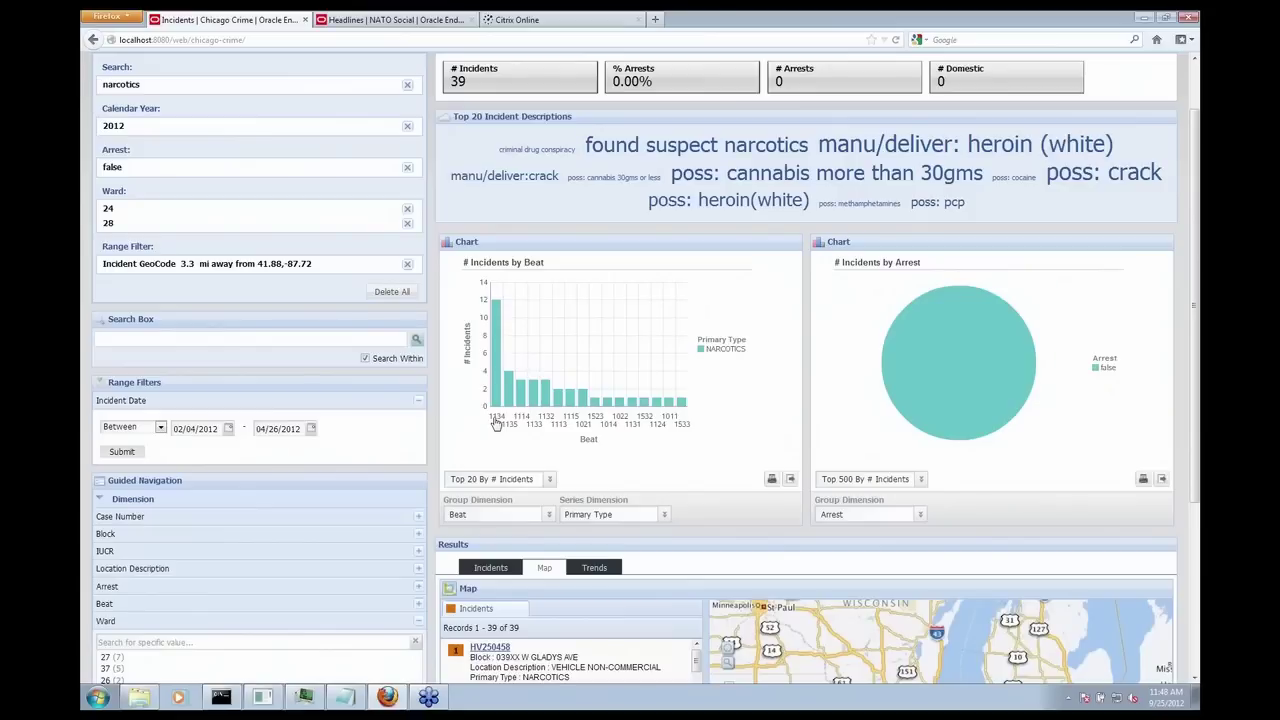
pyautogui.click(495, 423)
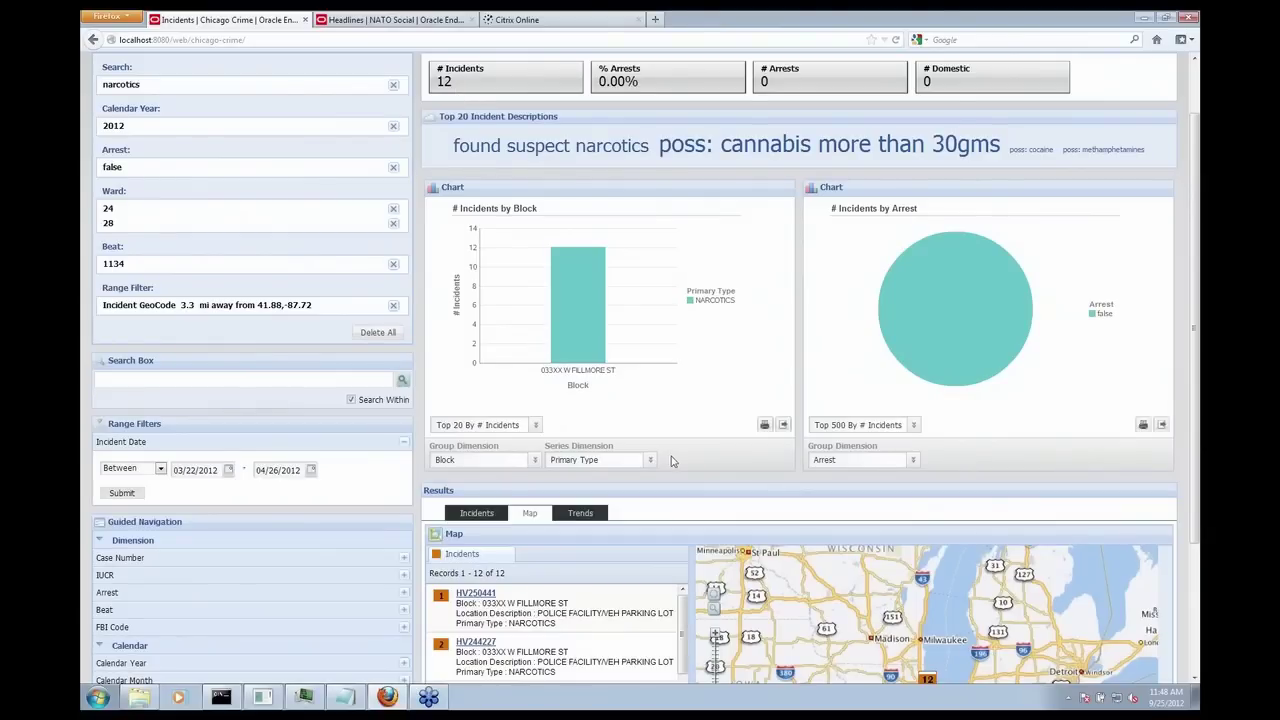
# Switch the block chart's Series Dimension to Location Description.
pyautogui.scroll(2, 1196, 400)
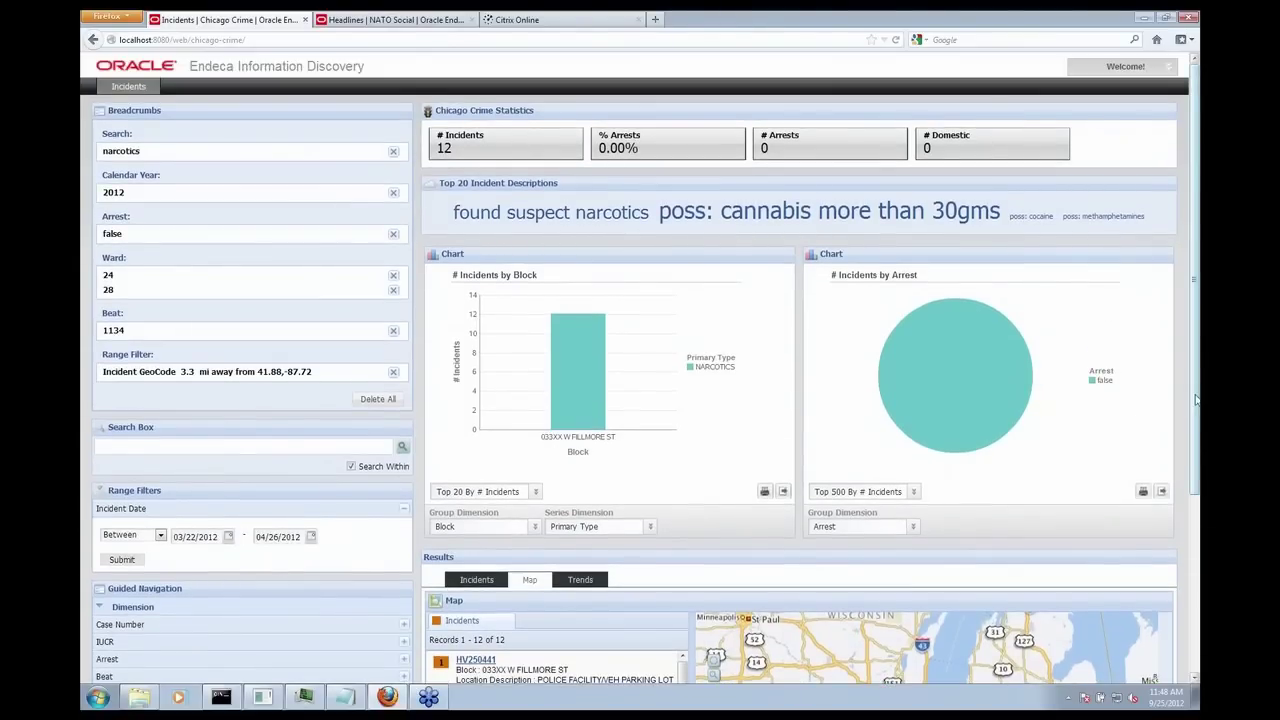
pyautogui.scroll(-1, 960, 430)
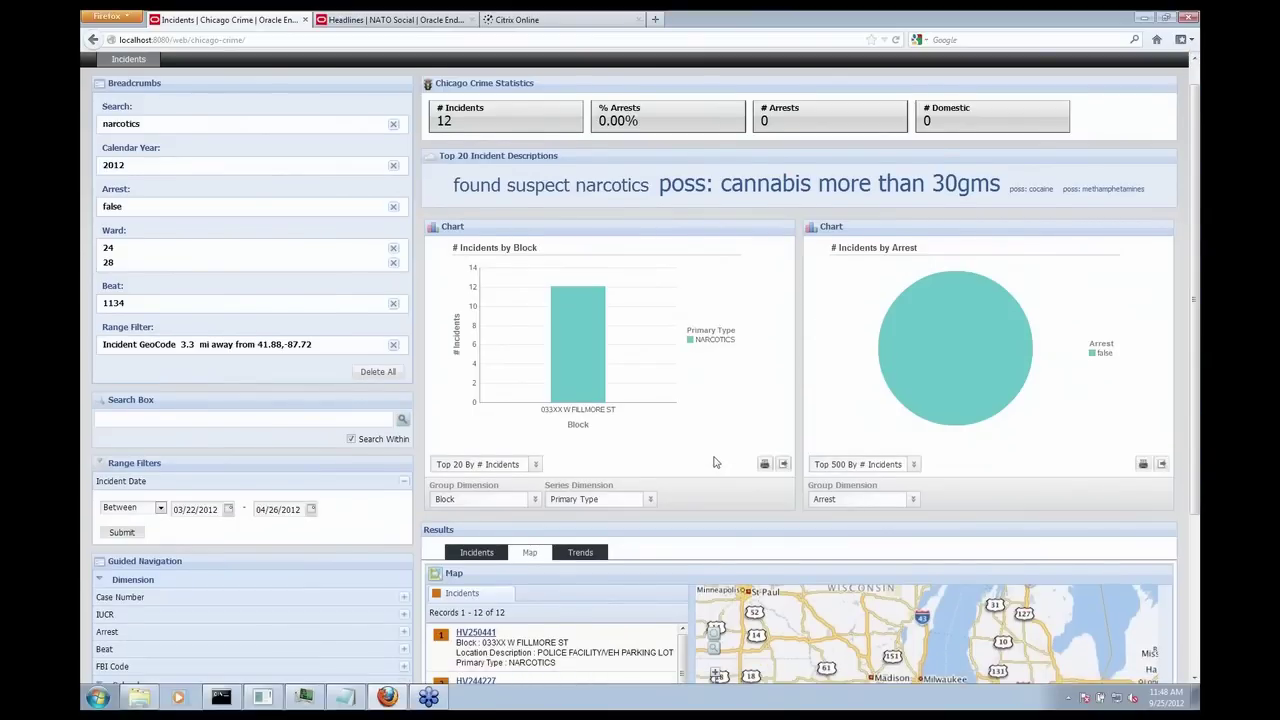
pyautogui.click(651, 500)
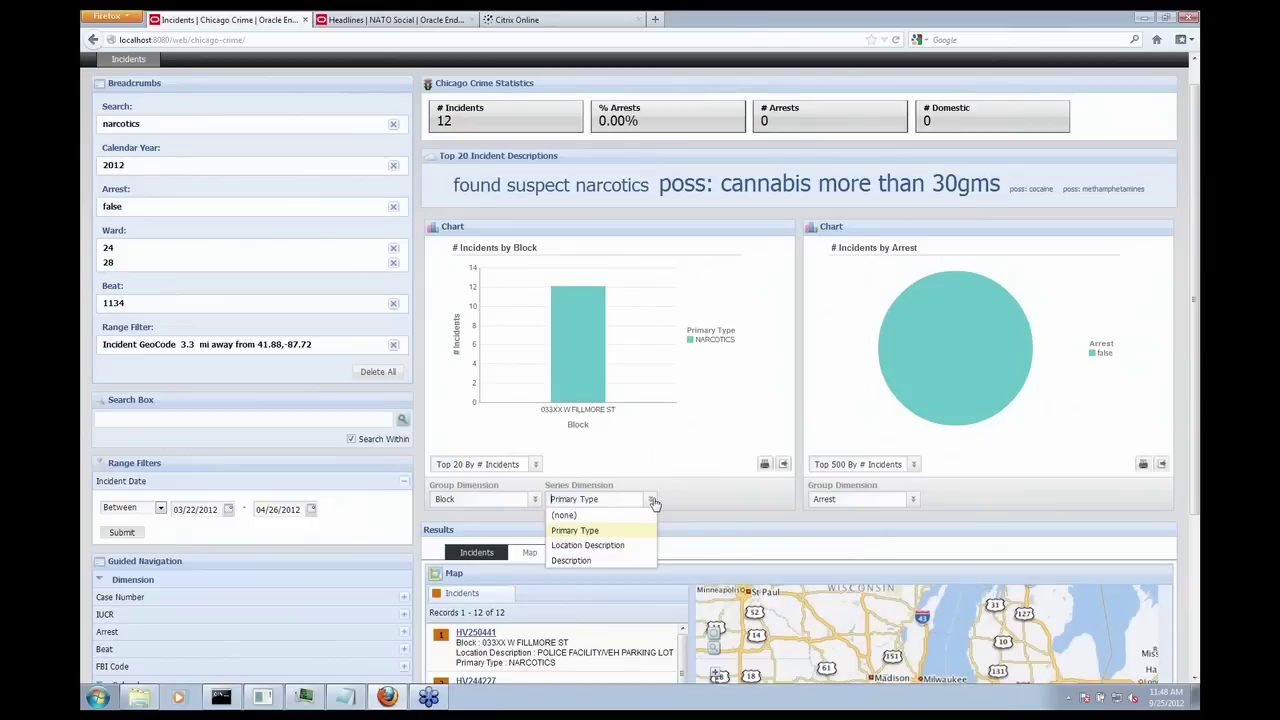
pyautogui.click(610, 547)
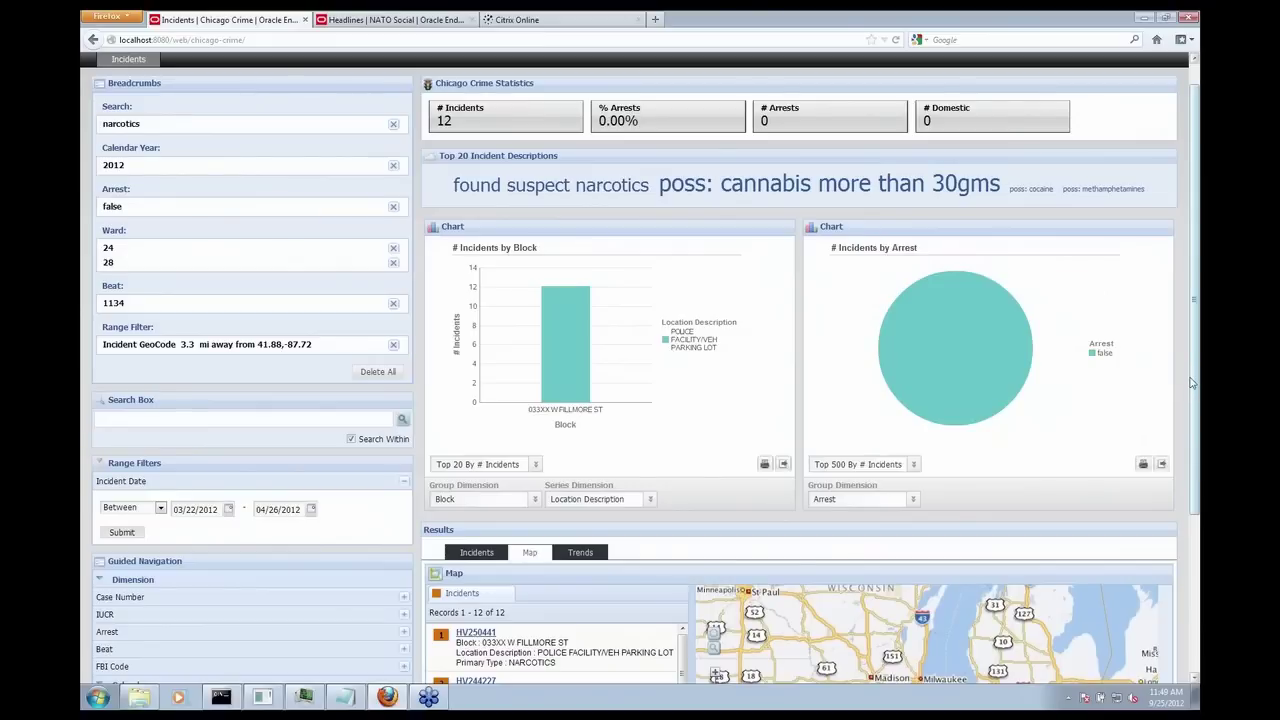
# Show the Incidents tab in Results and bring the 12-row Incidents Table into view.
pyautogui.click(477, 556)
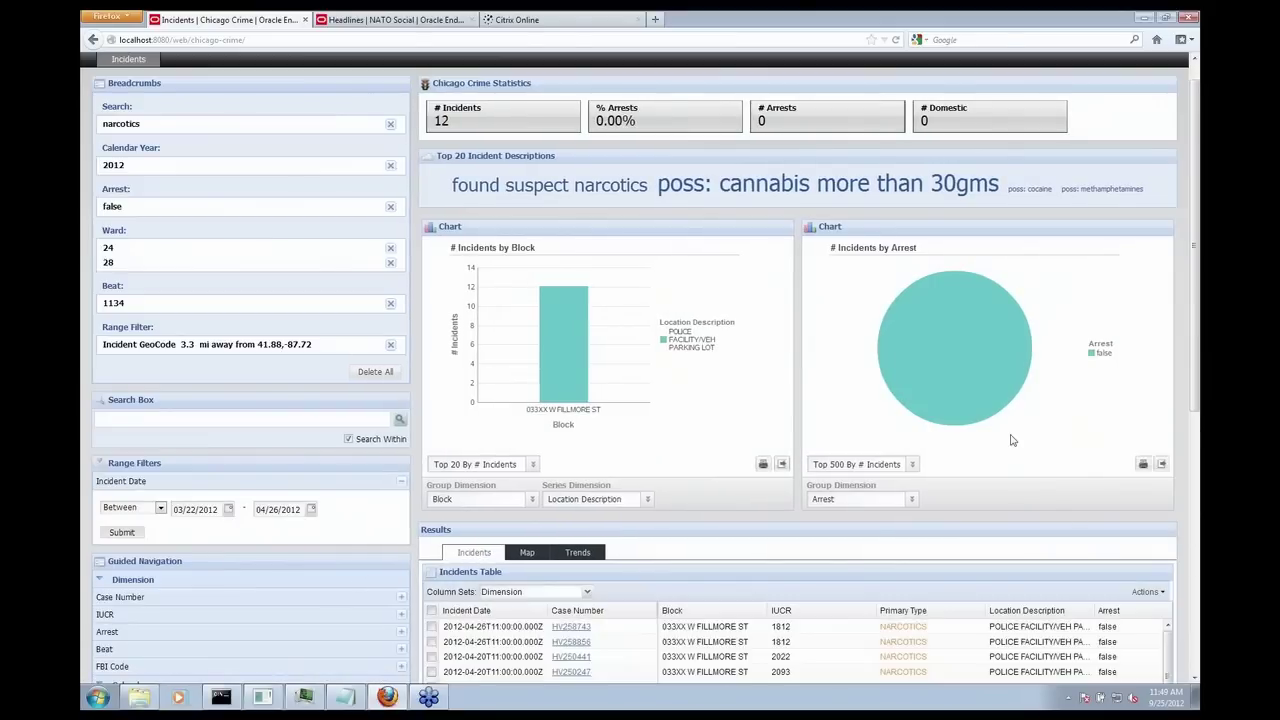
pyautogui.moveTo(1197, 385); pyautogui.dragTo(1195, 527)
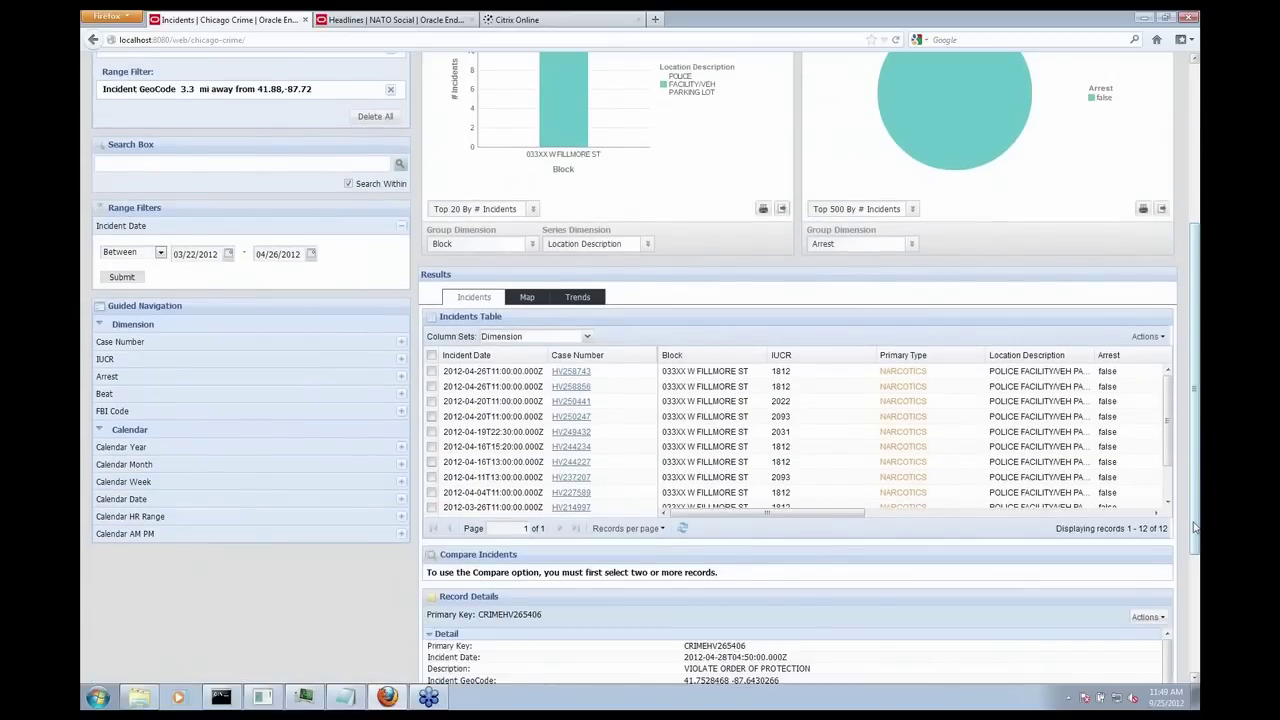
# Compare all selected incidents against Record1 as the locked baseline with differences highlighted.
pyautogui.click(432, 355)
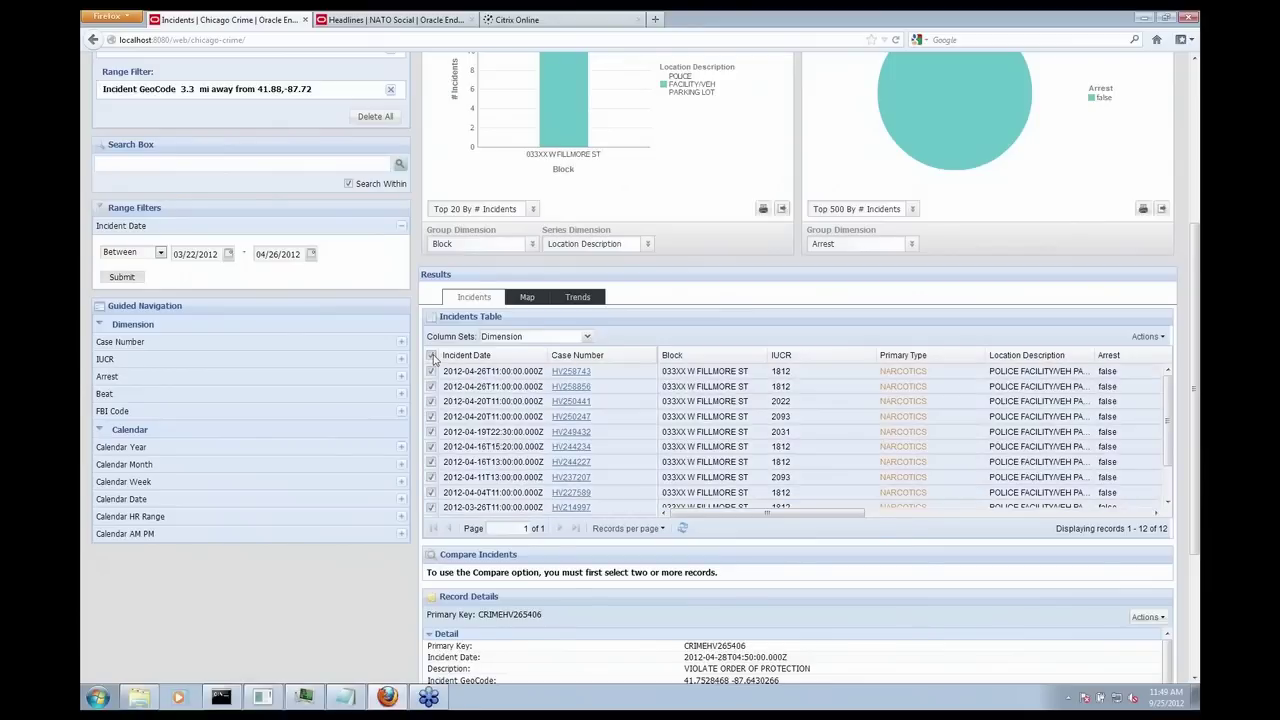
pyautogui.click(1147, 336)
pyautogui.click(1157, 392)
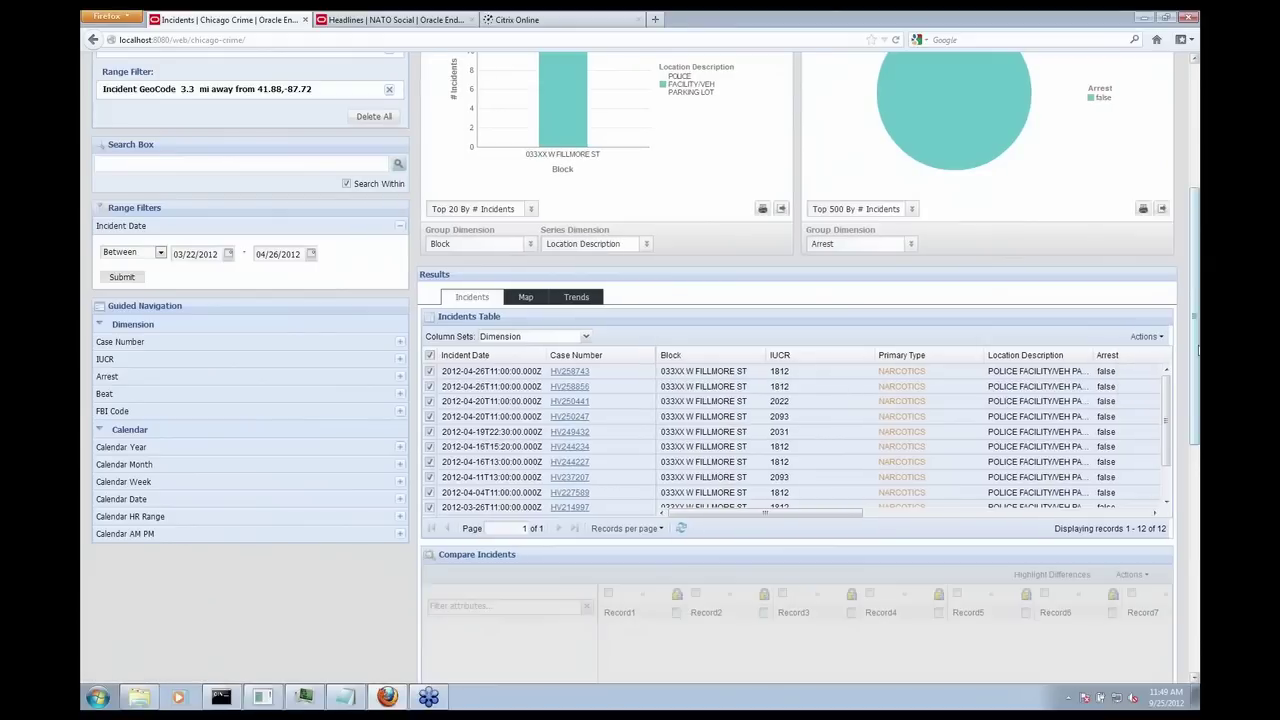
pyautogui.scroll(-1, 1197, 380)
pyautogui.moveTo(1197, 380); pyautogui.dragTo(1197, 480)
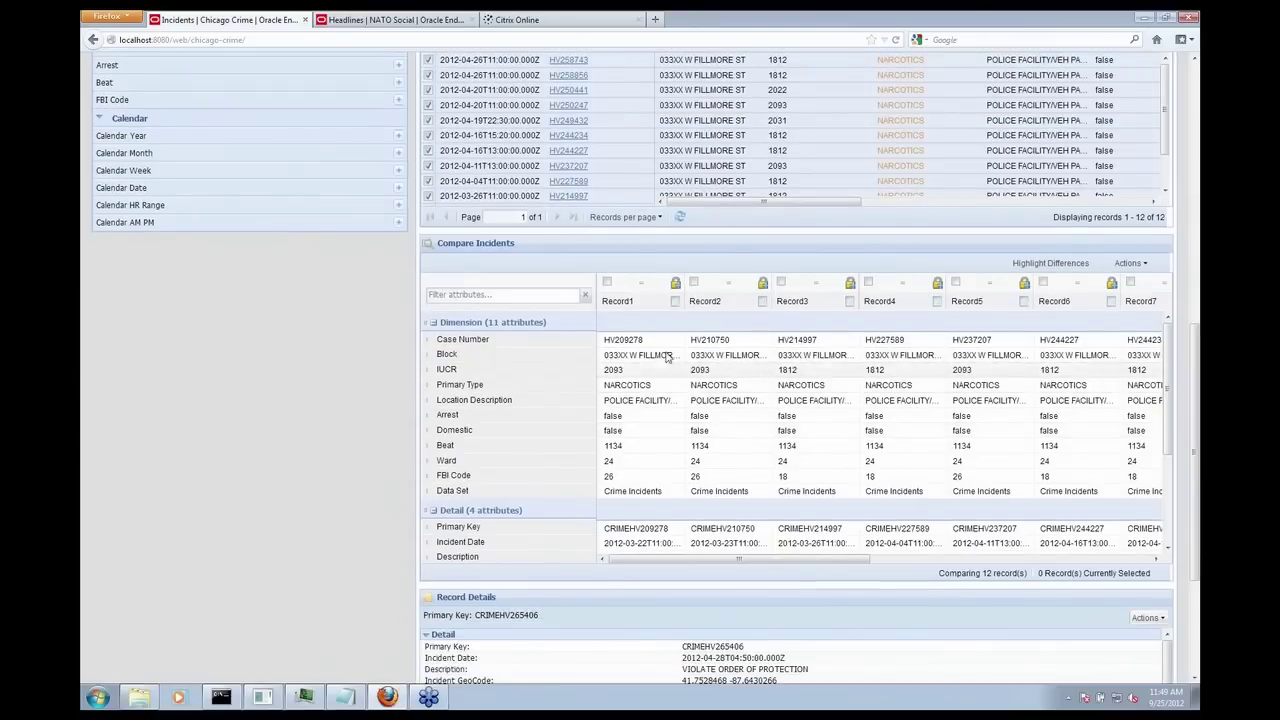
pyautogui.click(676, 285)
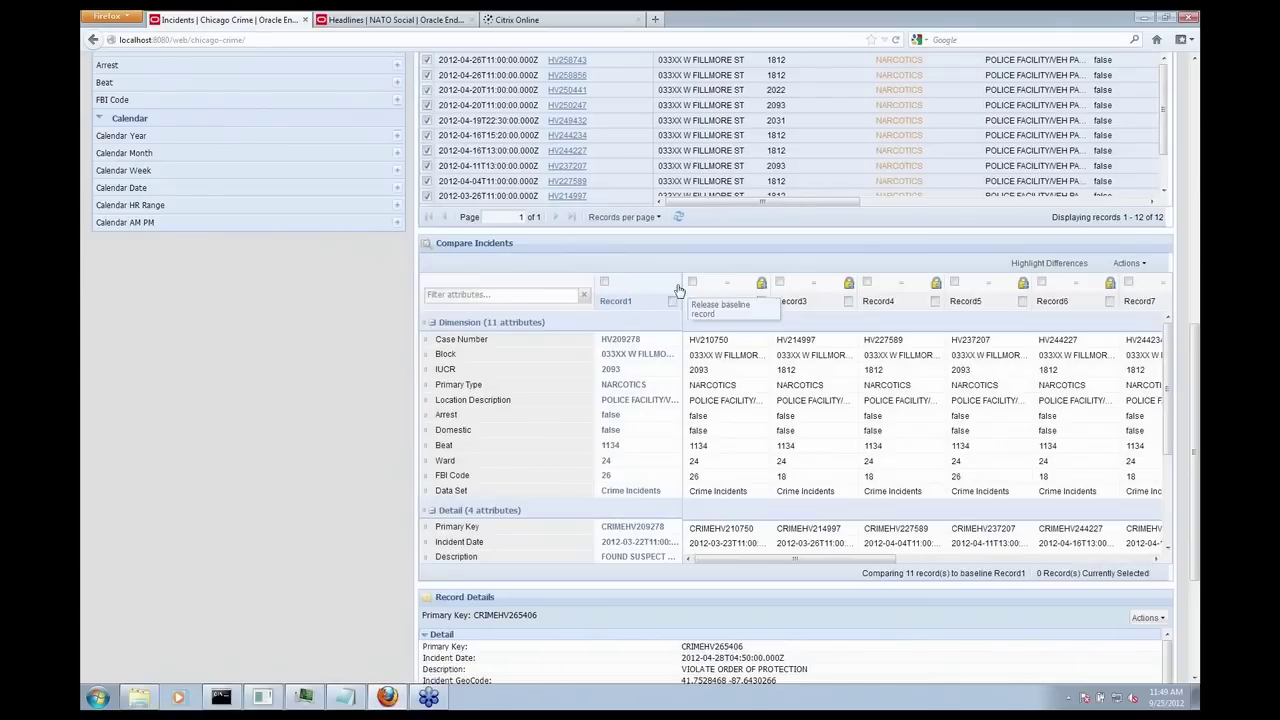
pyautogui.click(1075, 266)
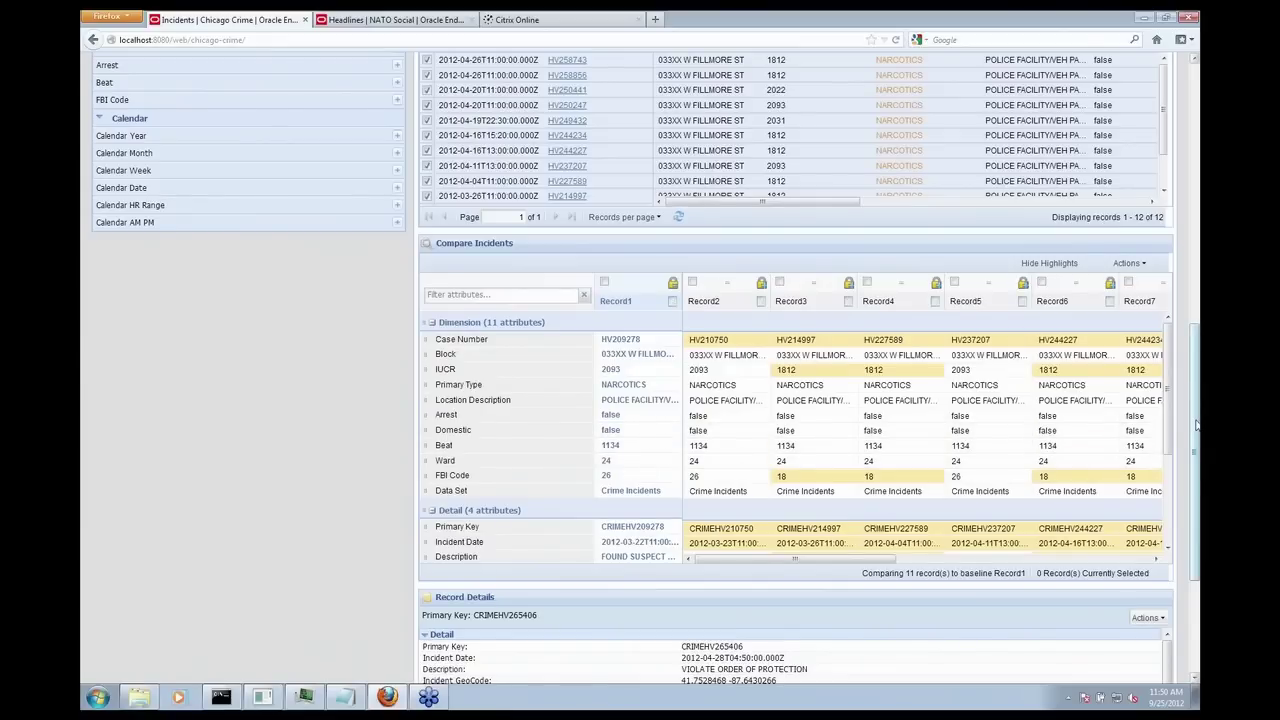
# Remove every refinement using Delete All in the Breadcrumbs panel.
pyautogui.scroll(6, 1197, 424)
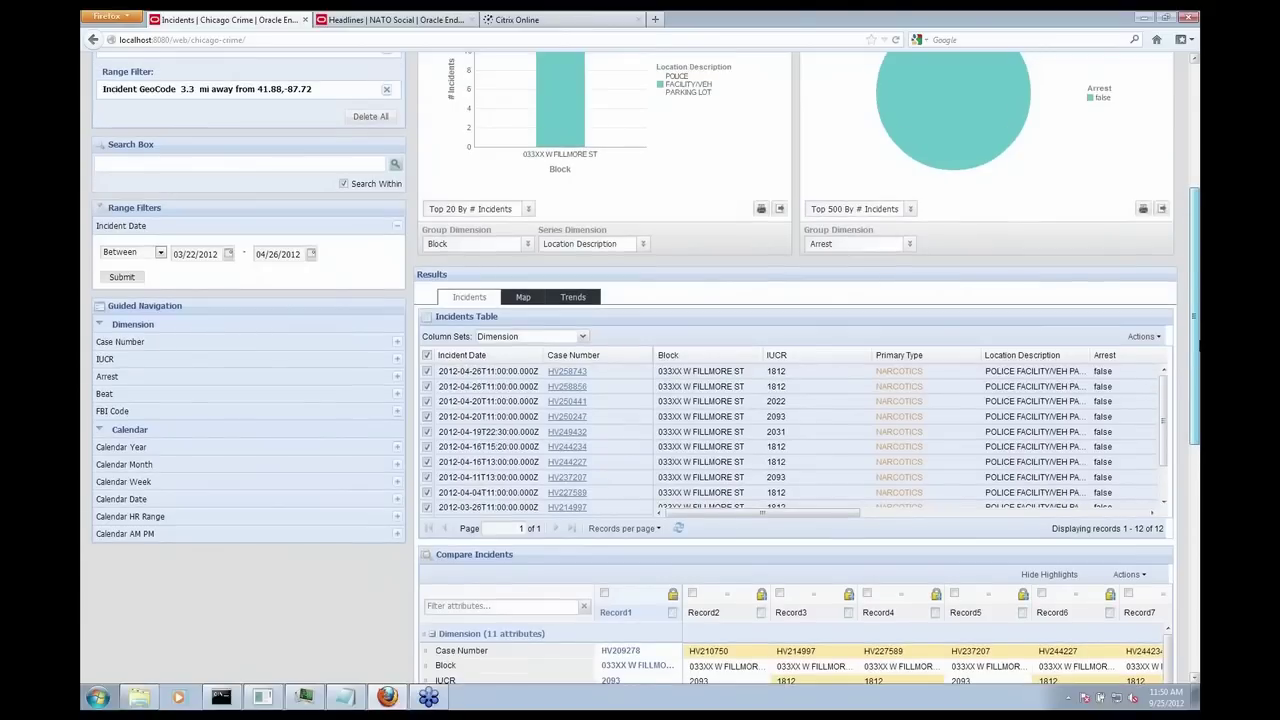
pyautogui.scroll(5, 1197, 424)
pyautogui.click(372, 397)
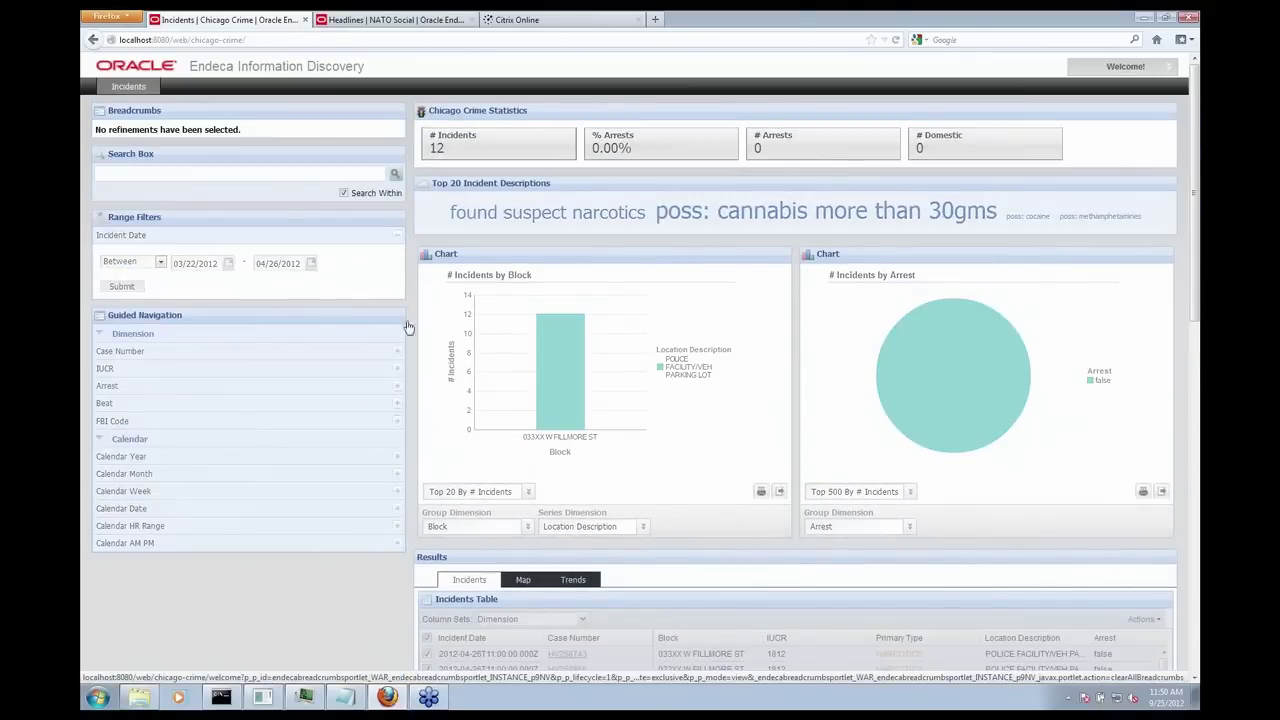